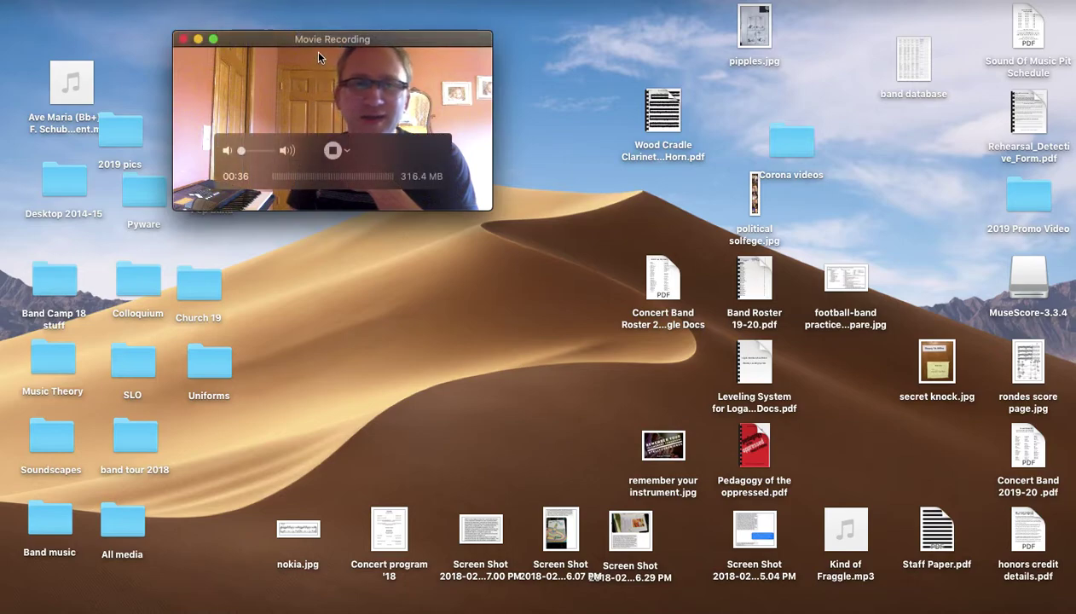
Move the Movie Recording window to a clear corner of the desktop and open the recent GarageBand project Blues 2.
left_click_drag(318, 40, 928, 407)
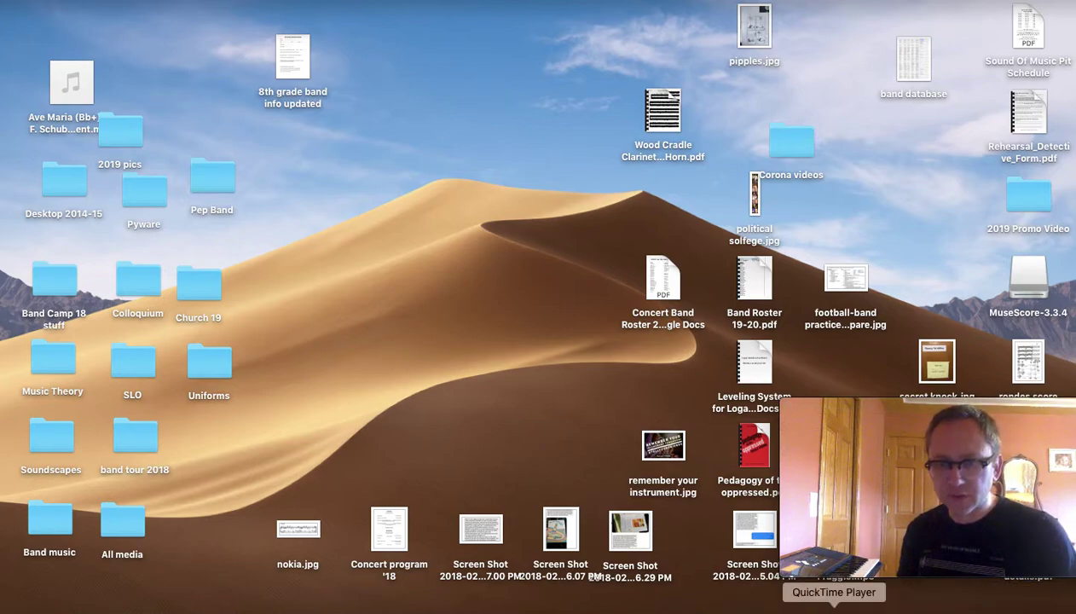
left_click(73, 0)
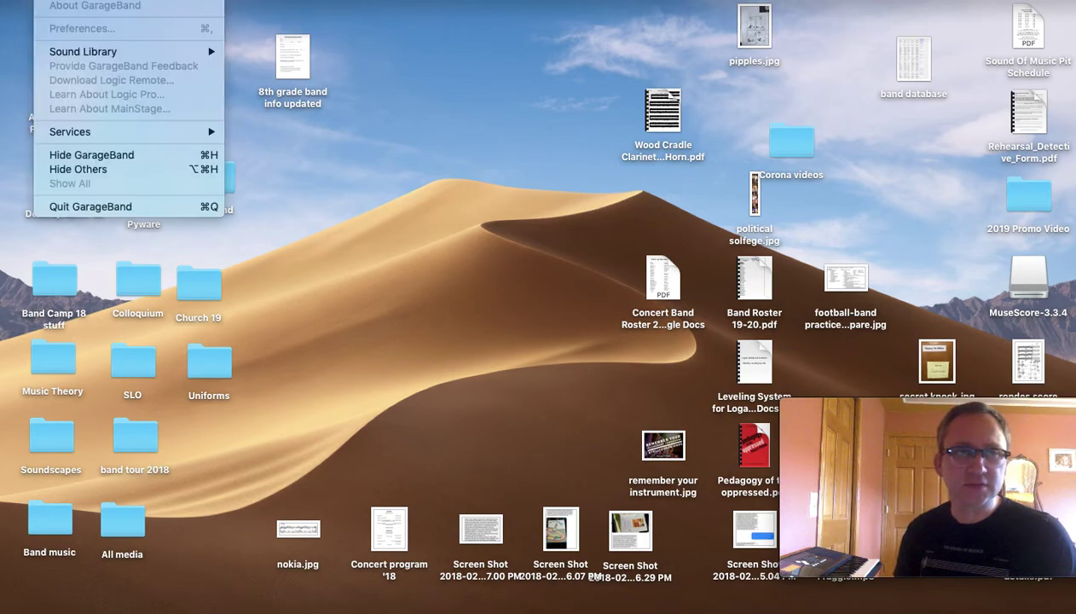
mouse_move(128, 0)
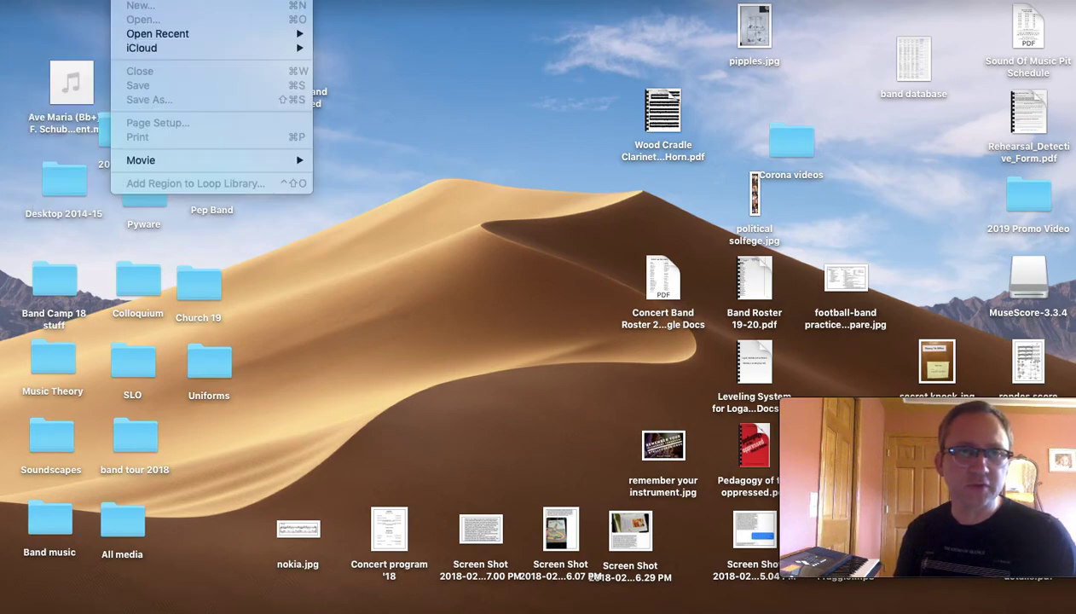
mouse_move(73, 0)
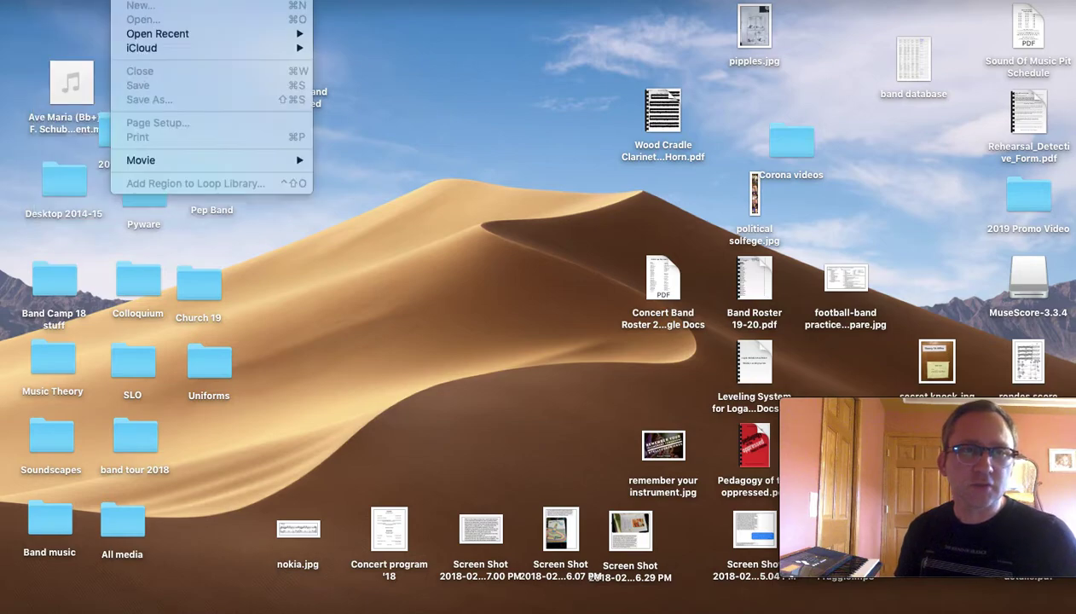
mouse_move(141, 38)
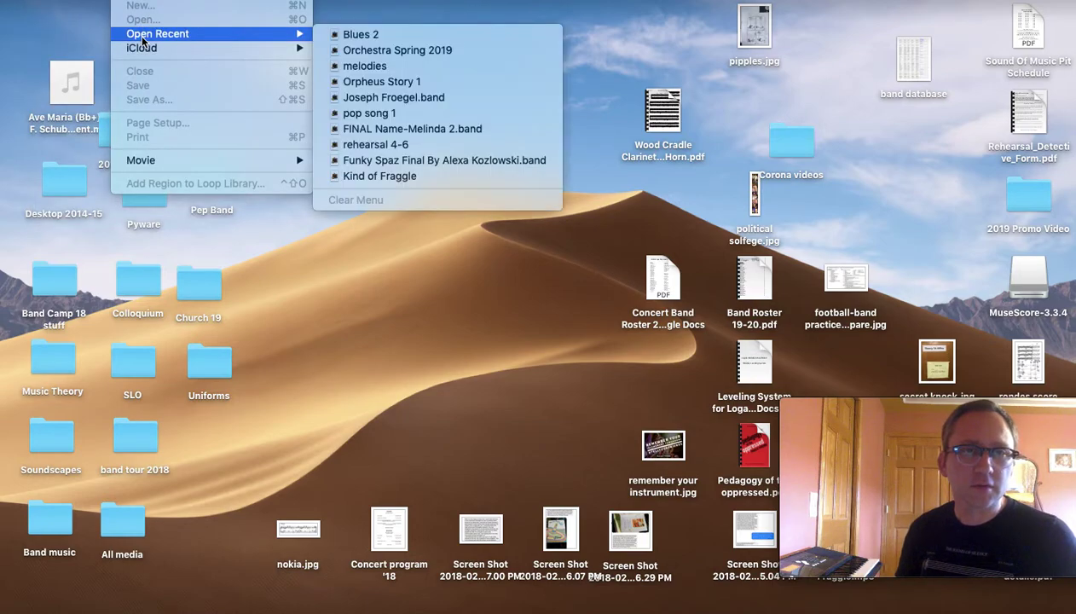
left_click(367, 35)
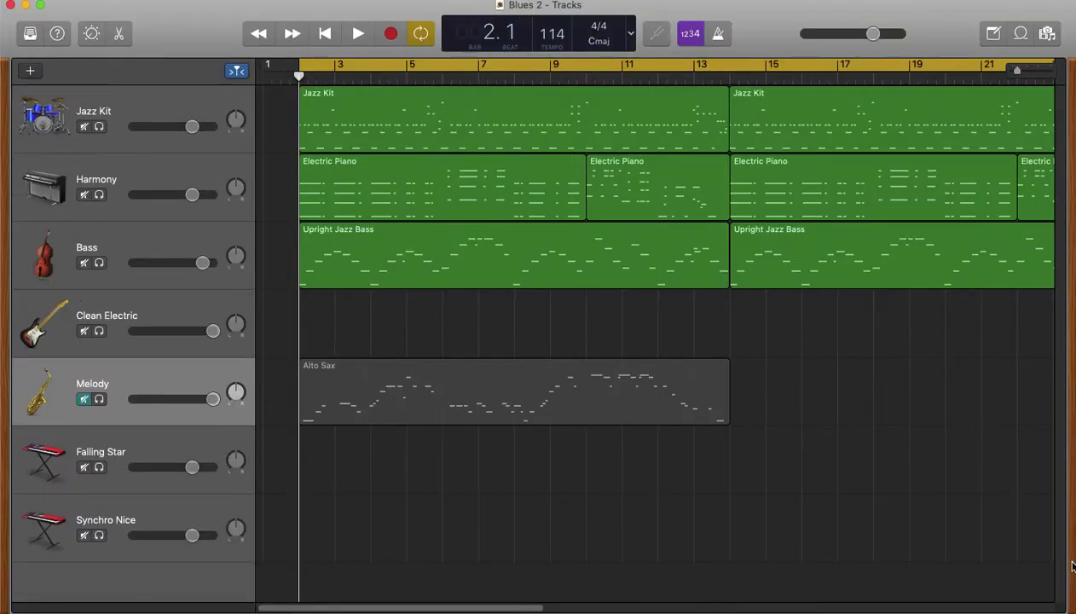
Play the opening bars of the Blues 2 project, stop playback and return the playhead to the start.
left_click(359, 34)
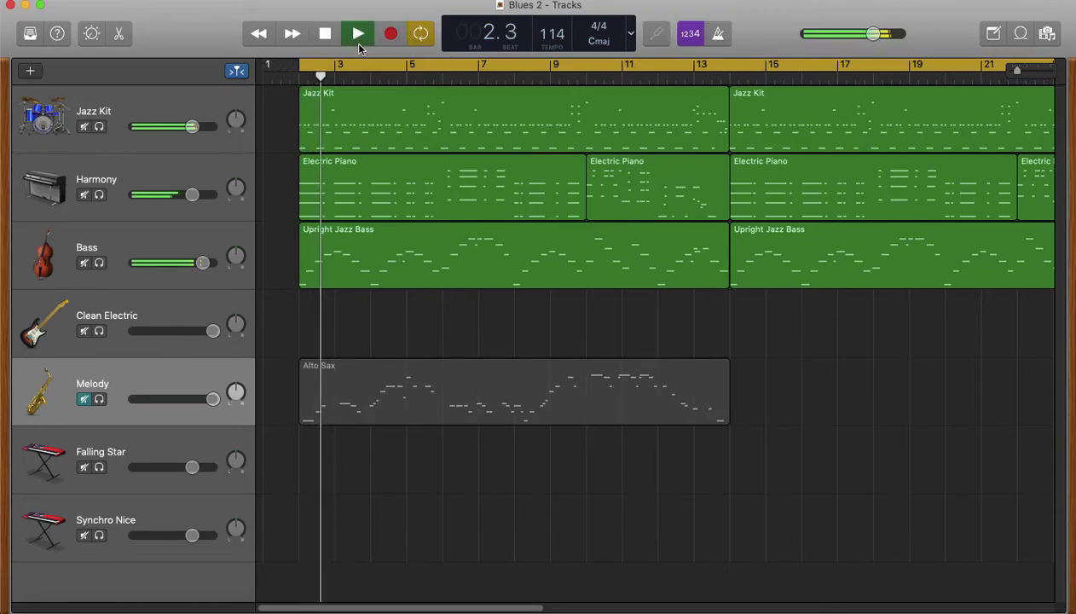
key("XF86AudioRaiseVolume")
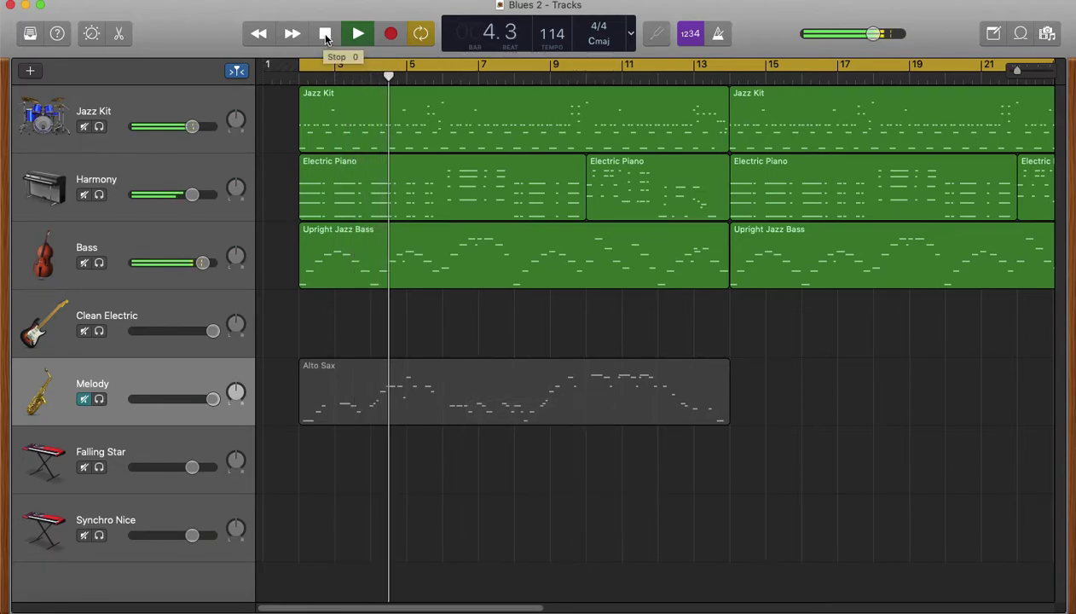
left_click(325, 36)
left_click(325, 36)
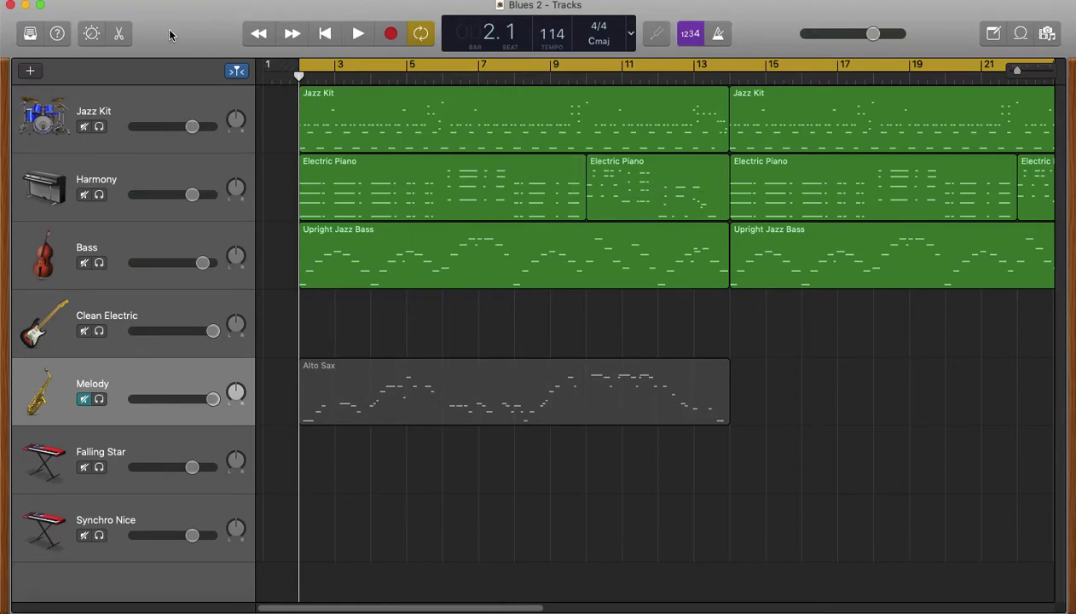
Close the Blues 2 project and create a new project from the Empty Project template.
left_click(136, 1)
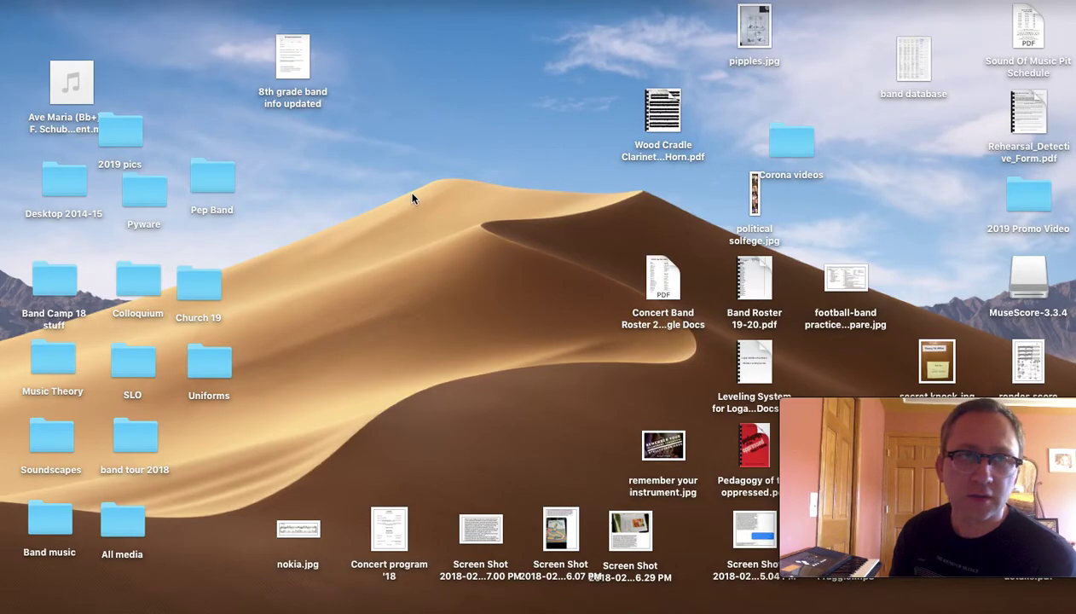
left_click(134, 2)
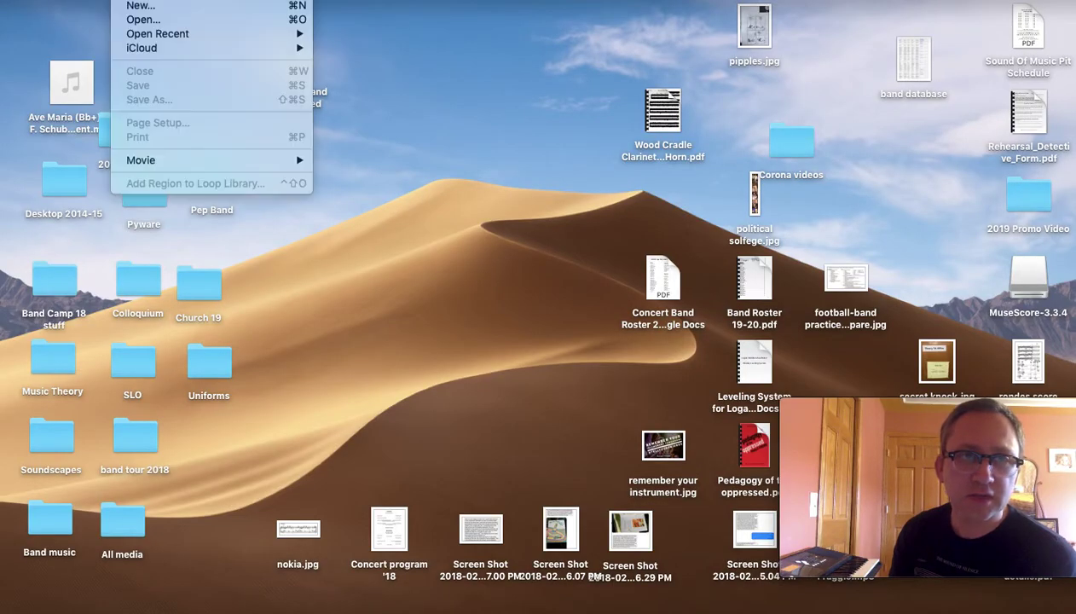
left_click(141, 10)
left_click(381, 1)
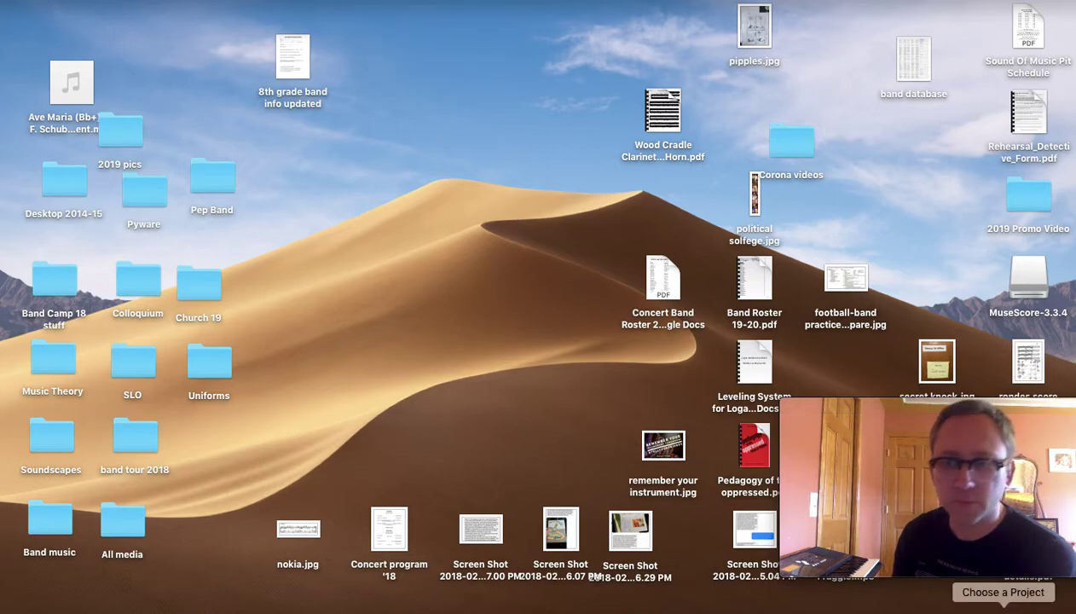
left_click(1002, 607)
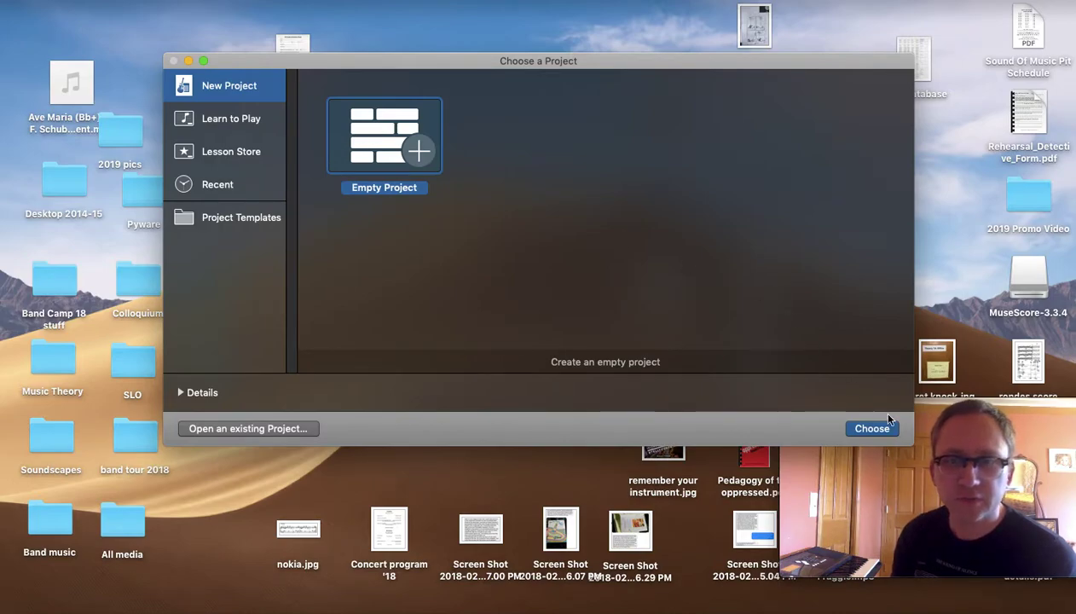
left_click(855, 425)
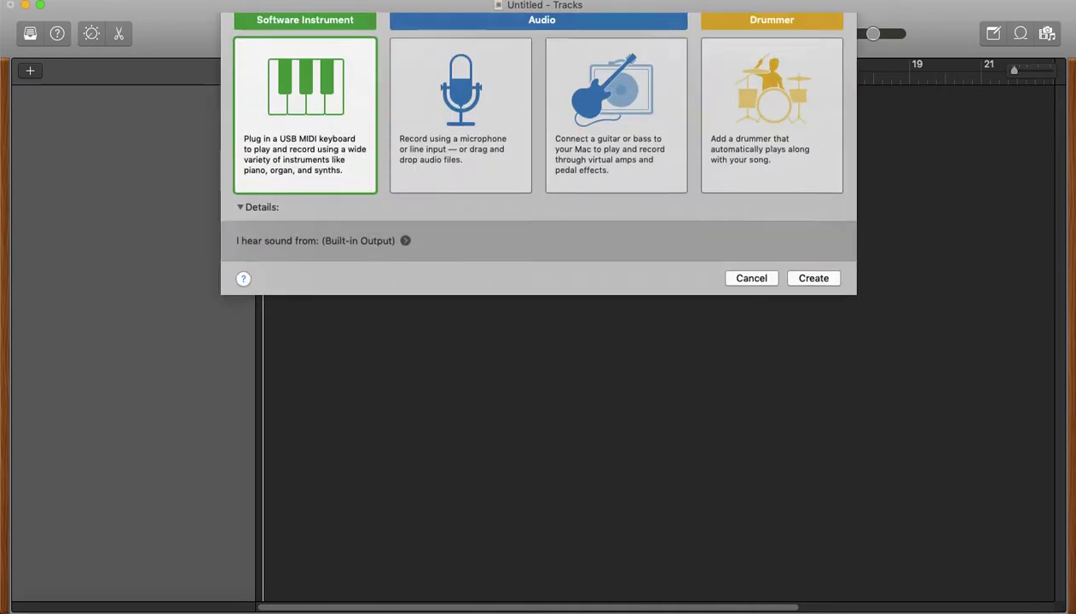
Narrow the project window to make room for the webcam view and create a Software Instrument track.
left_click_drag(1030, 601, 990, 596)
left_click_drag(1011, 419, 996, 435)
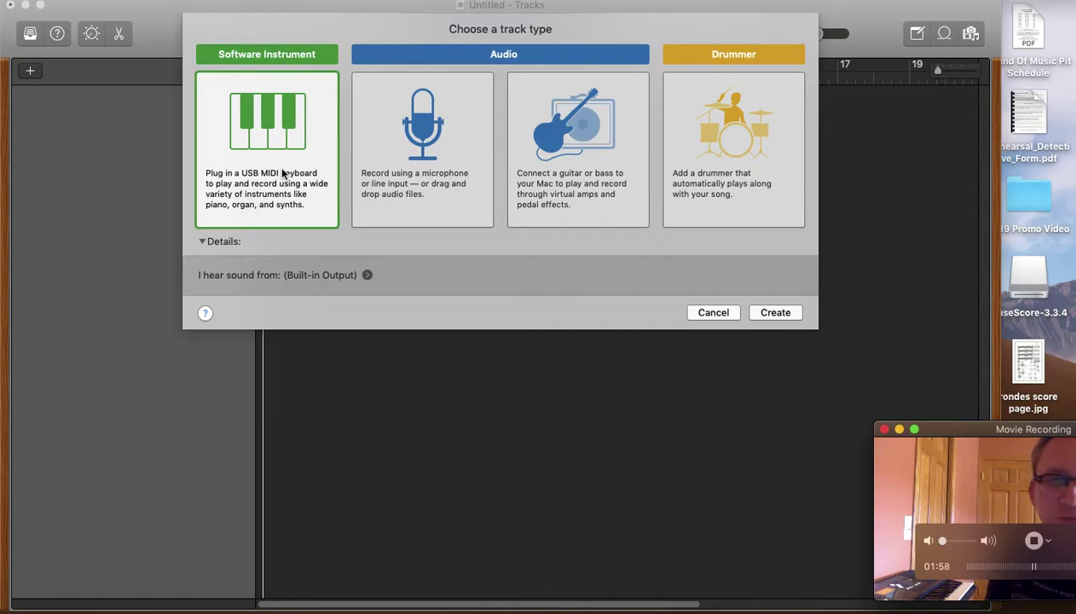
left_click(265, 146)
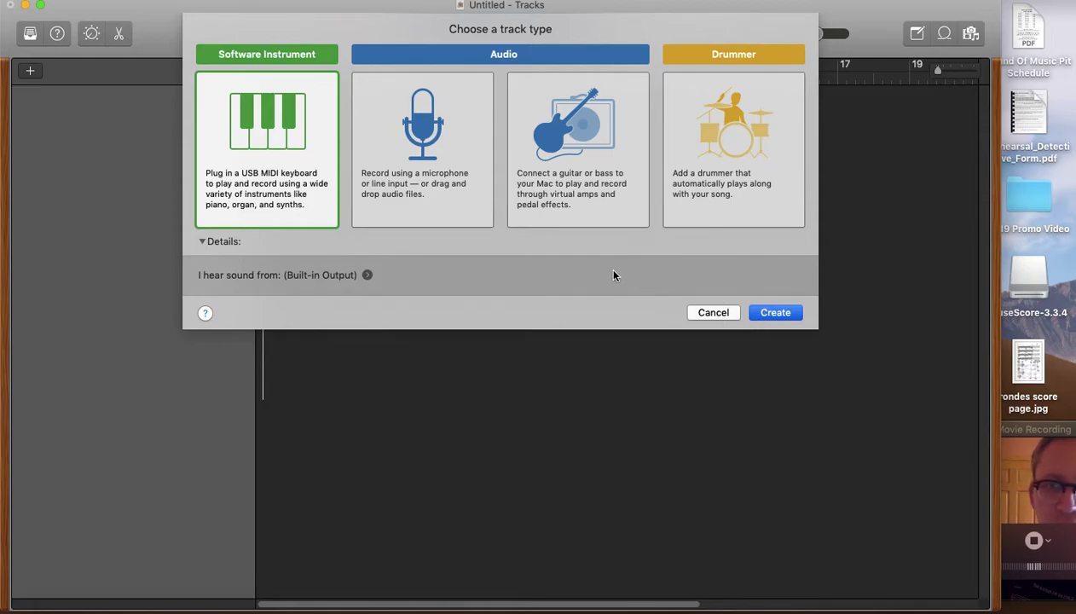
key("Return")
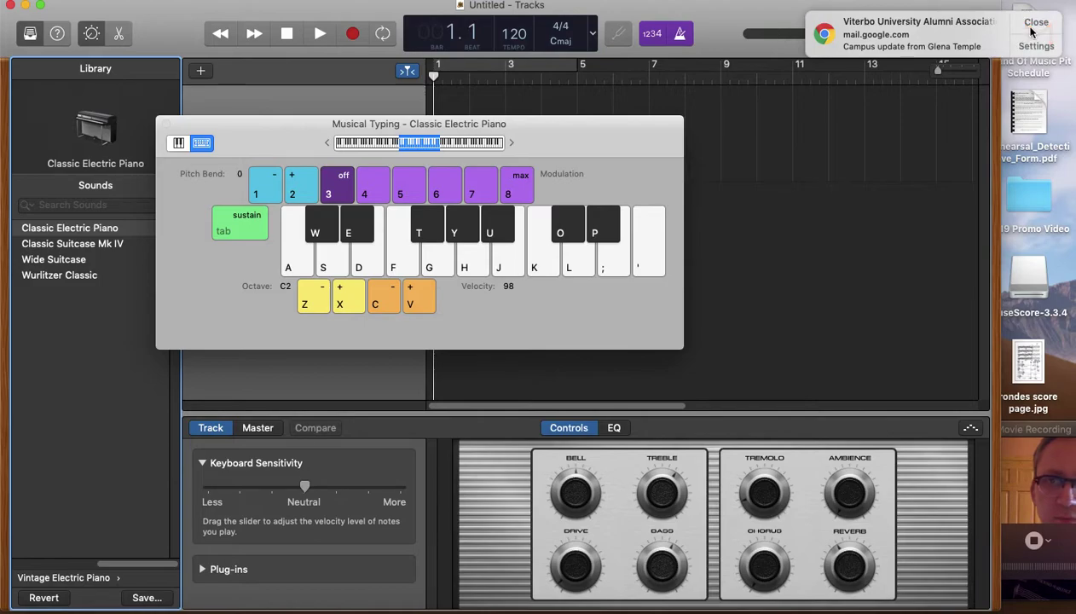
Dismiss the mail notification and close the Musical Typing window covering the new track.
left_click(1037, 22)
left_click_drag(236, 136, 266, 100)
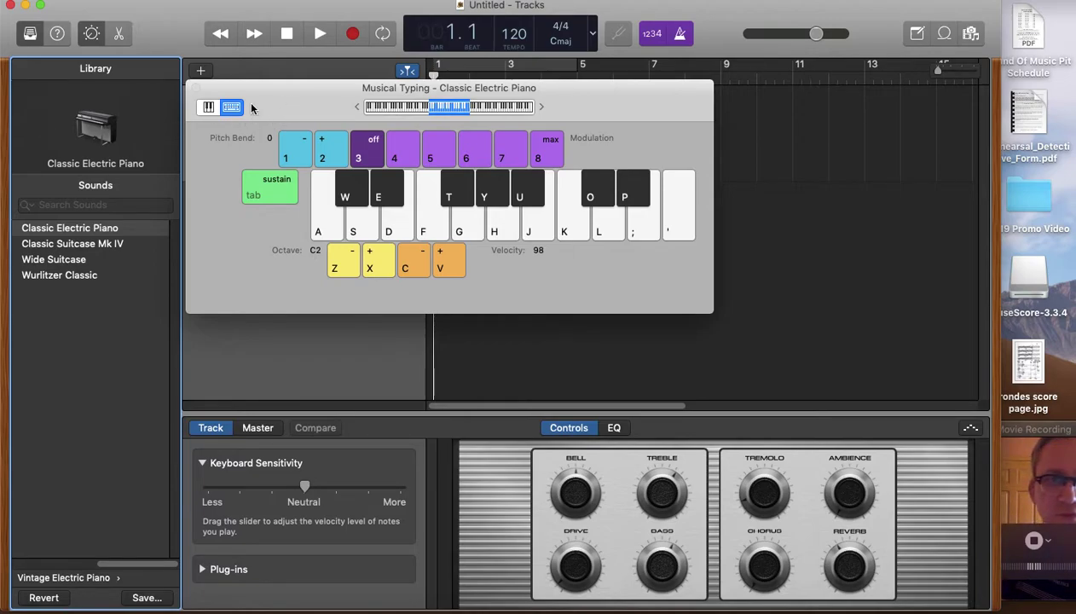
left_click(194, 88)
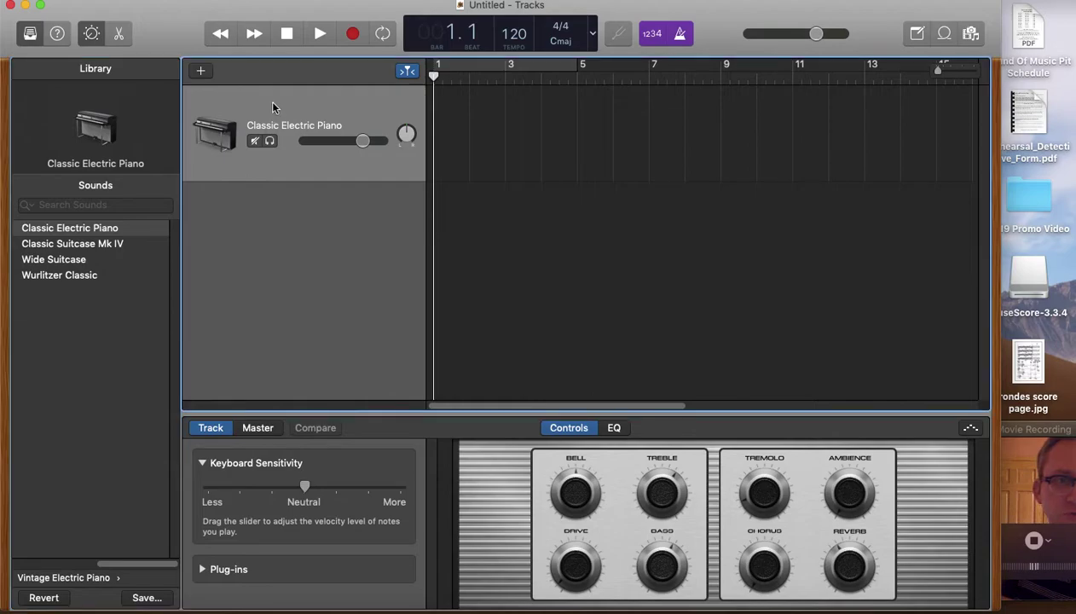
Change the track's sound to Wide Suitcase and list the Vintage B3 Organ sounds in the library.
left_click(89, 246)
left_click(70, 230)
left_click(56, 261)
left_click(120, 577)
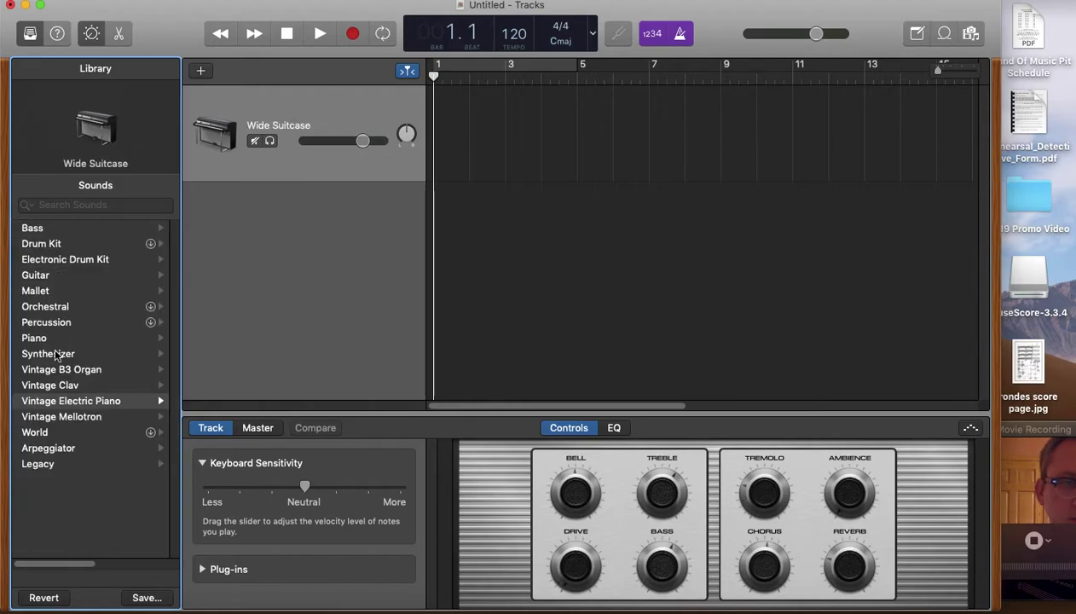
left_click(60, 369)
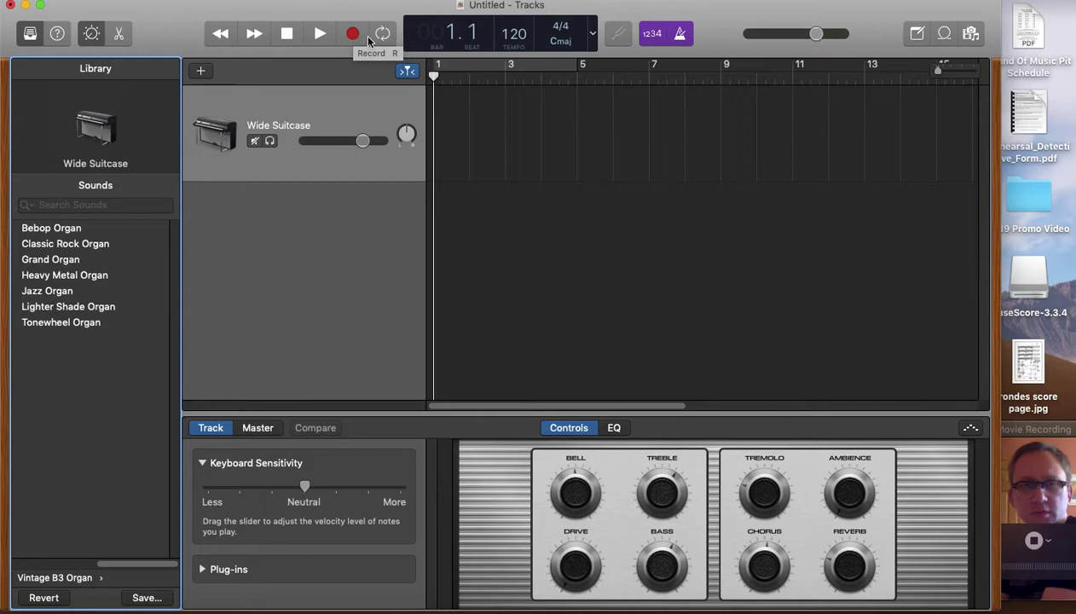
Widen the project window so it spans the full width of the screen.
left_click(307, 0)
mouse_move(226, 0)
mouse_move(272, 0)
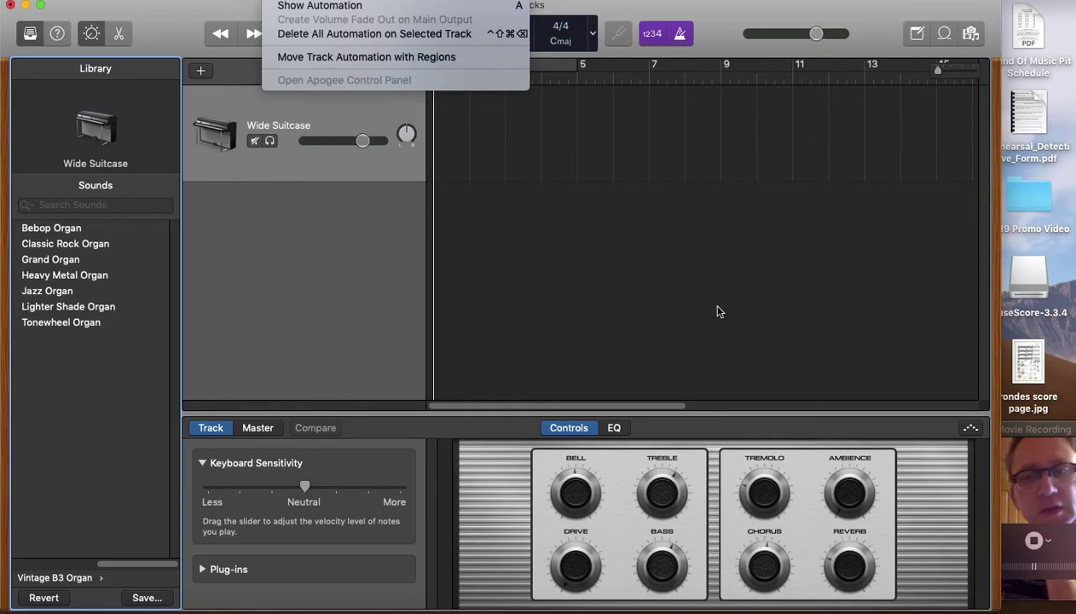
left_click(997, 607)
left_click_drag(994, 605, 1065, 606)
Show the Musical Typing keyboard and place it below the Wide Suitcase track.
left_click(281, 1)
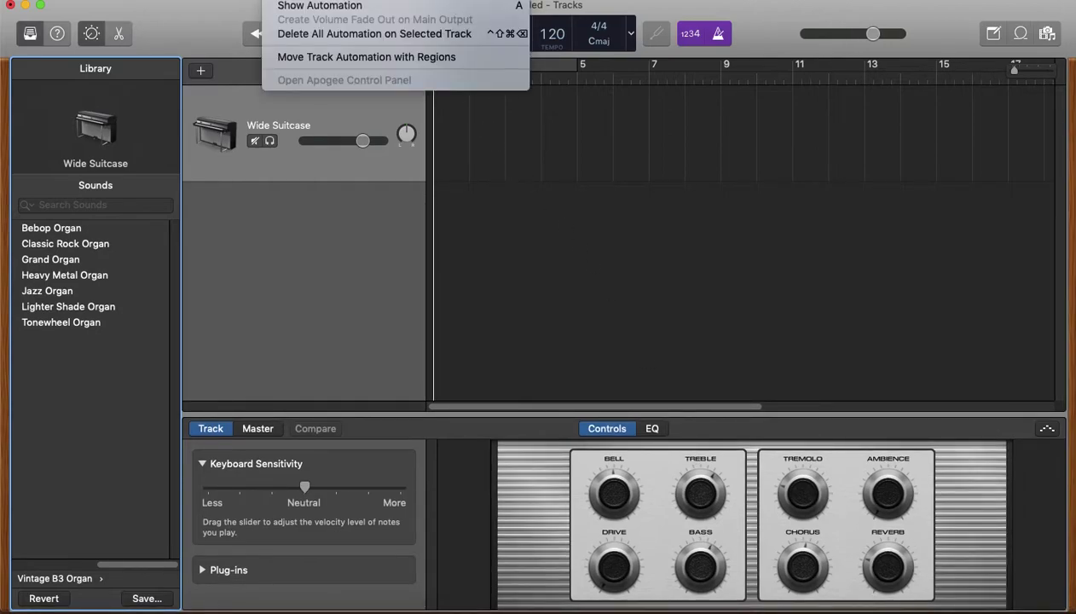
mouse_move(345, 0)
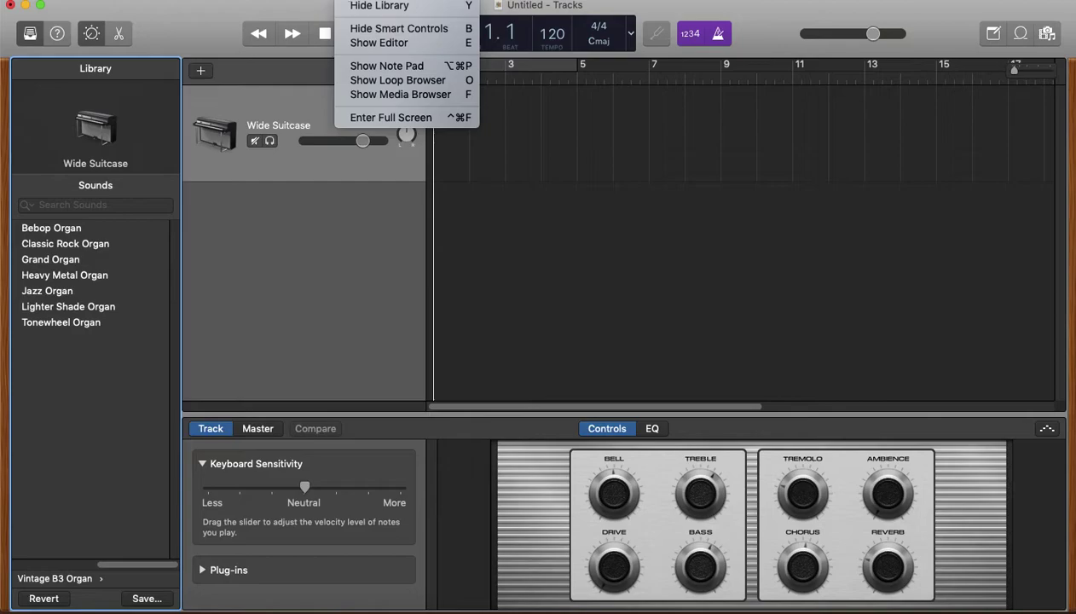
mouse_move(307, 1)
mouse_move(388, 1)
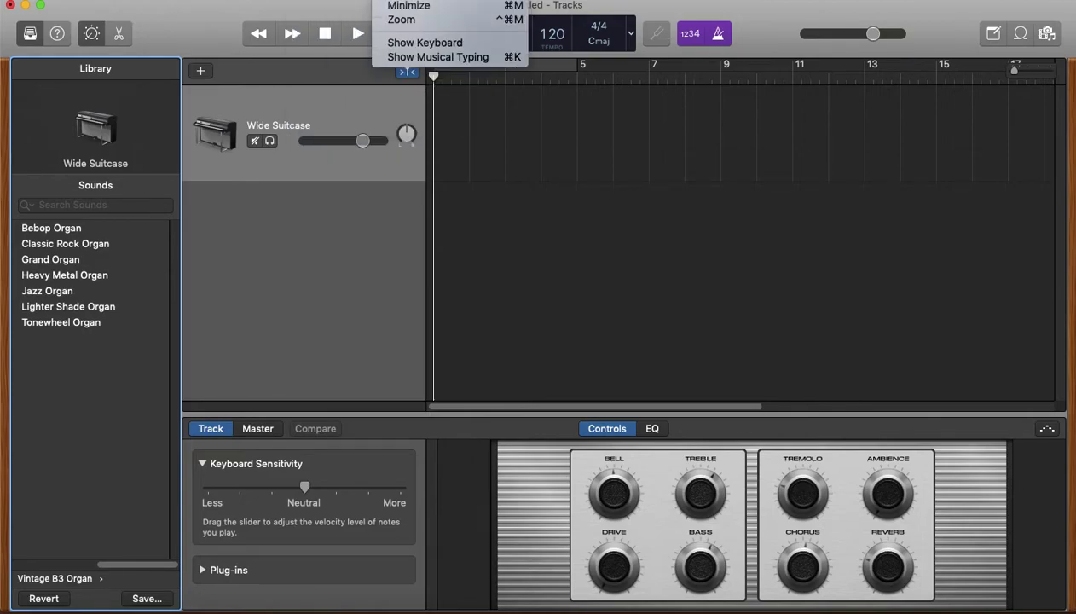
left_click(416, 60)
left_click_drag(316, 96, 406, 219)
Test the Wide Suitcase sound by playing the notes C, D, E, F and G with Musical Typing.
key("a")
key("s")
key("d")
key("f")
key("g")
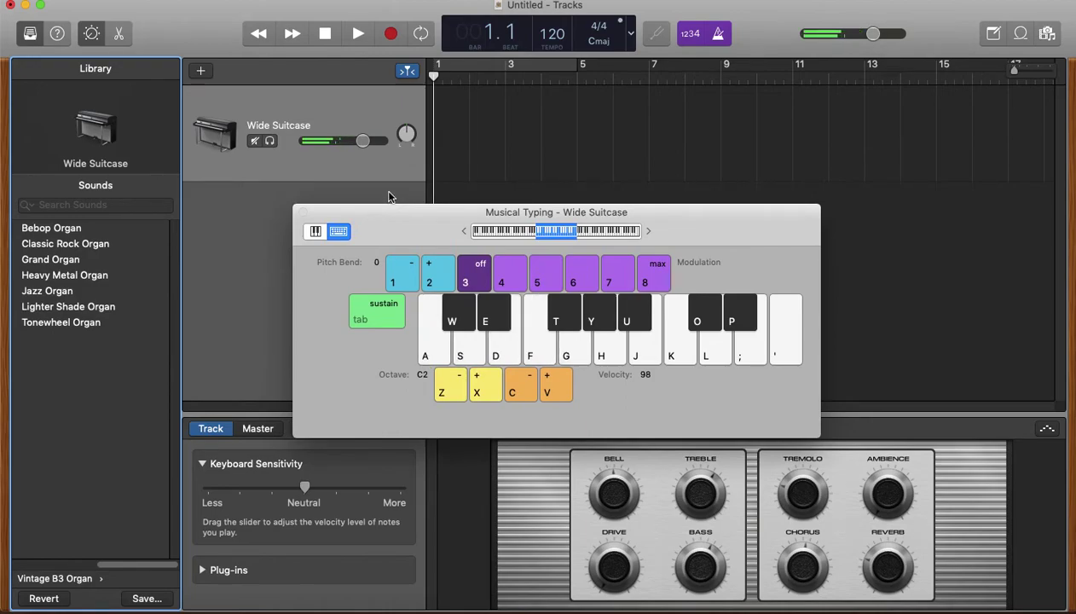
key("a")
key("s")
Set the project tempo to 100 and start recording on the Wide Suitcase track.
left_click(258, 33)
left_click(390, 36)
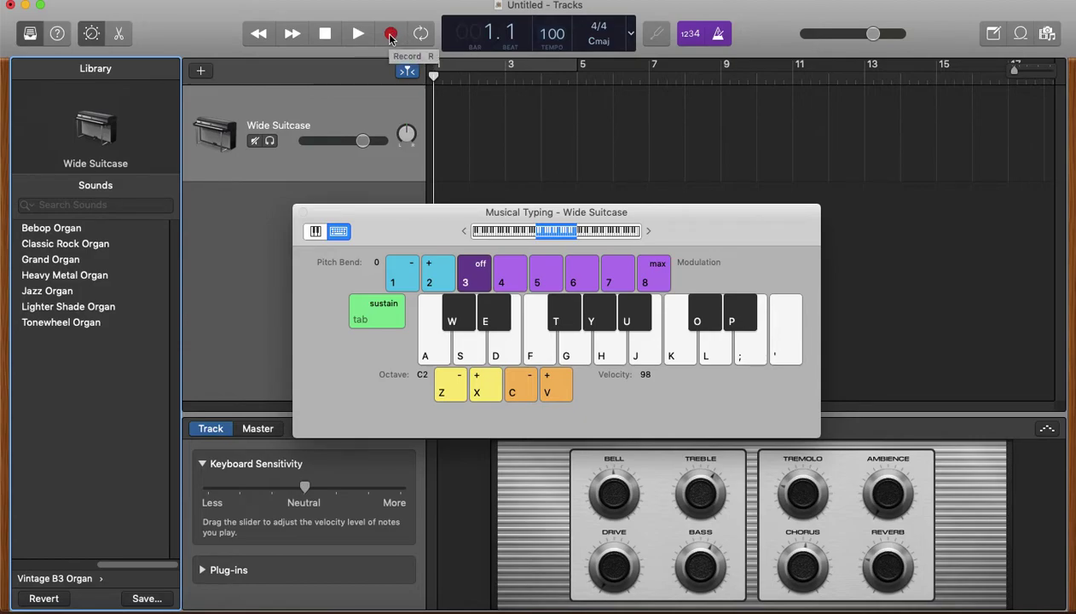
left_click(389, 34)
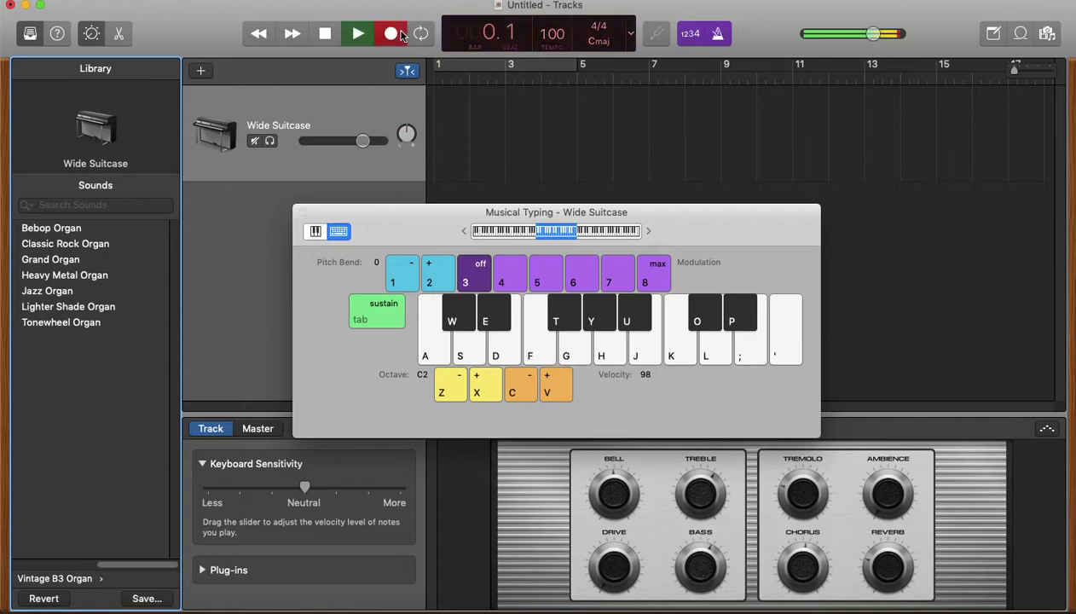
Play about four bars of chords and short notes with Musical Typing, starting with C-E-G, and stop recording at bar 5.
key("a")
key("d")
key("g")
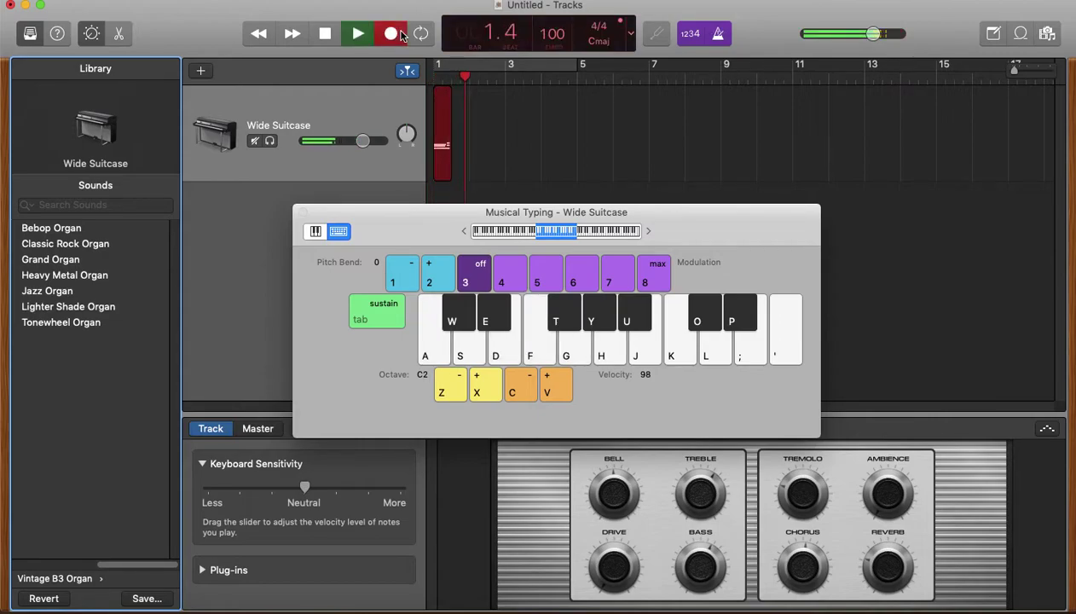
key("a")
key("g")
key("u")
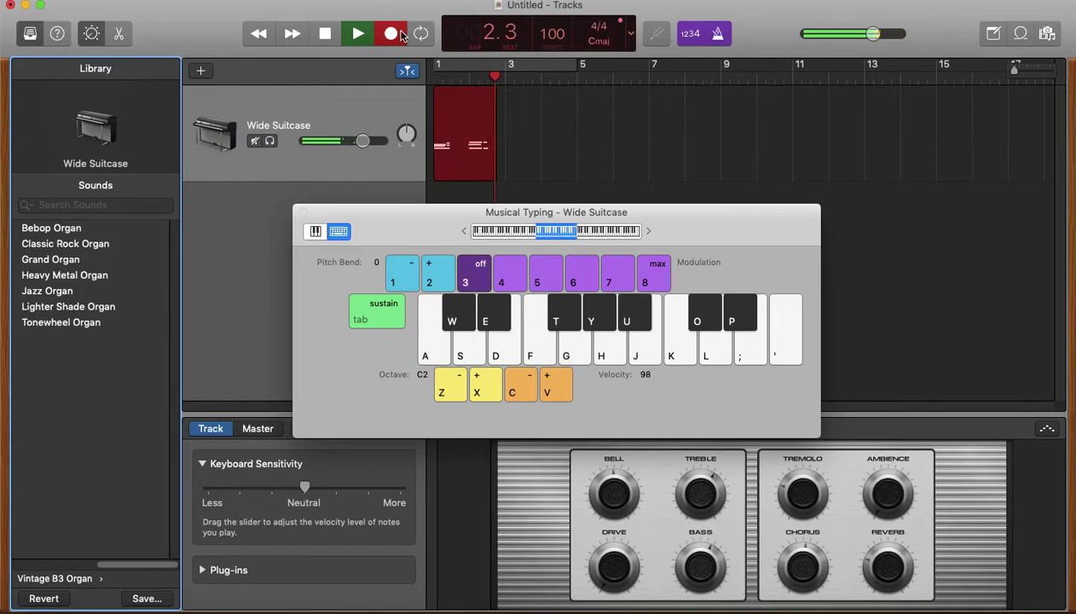
key("a")
key("d")
key("a")
key("f")
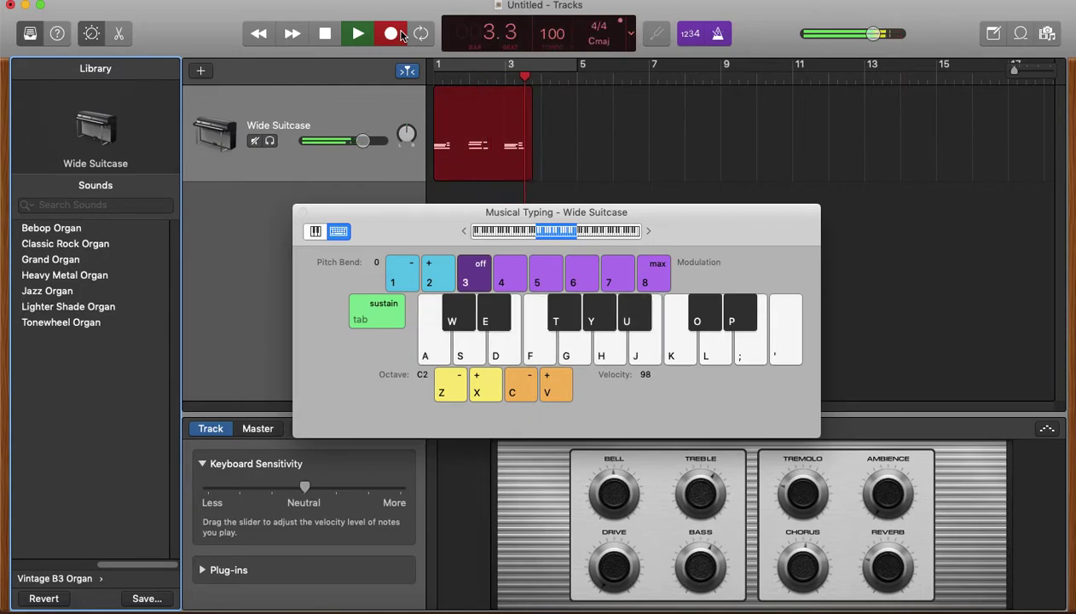
key("a")
key("g")
key("u")
key("j")
key("h")
left_click(402, 35)
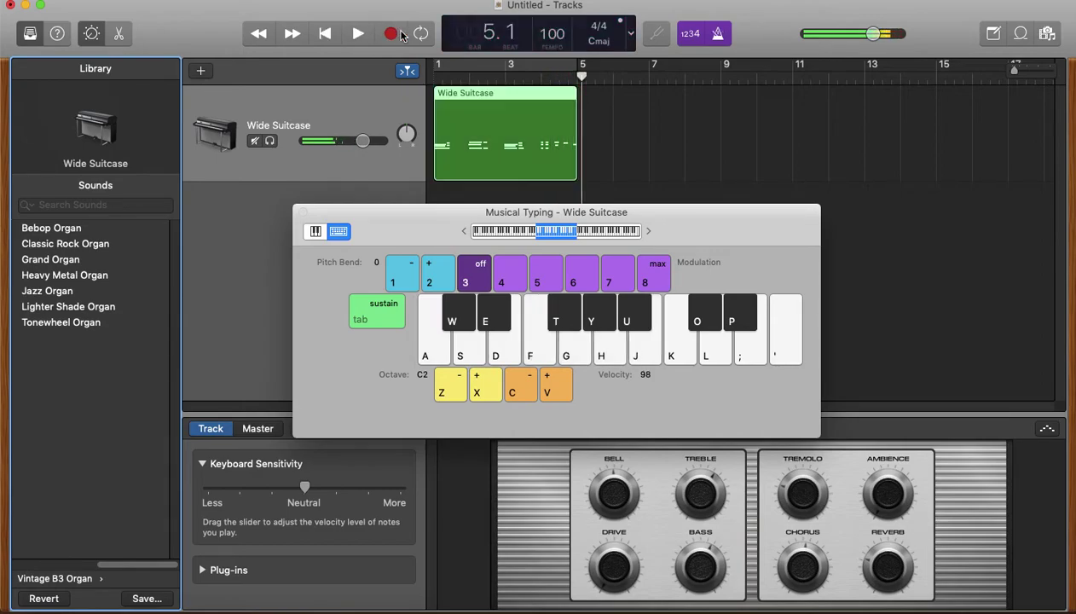
Open the recorded Wide Suitcase region in the Piano Roll editor and close the Musical Typing window.
left_click(497, 147)
left_click_drag(482, 204, 213, 168)
key("e")
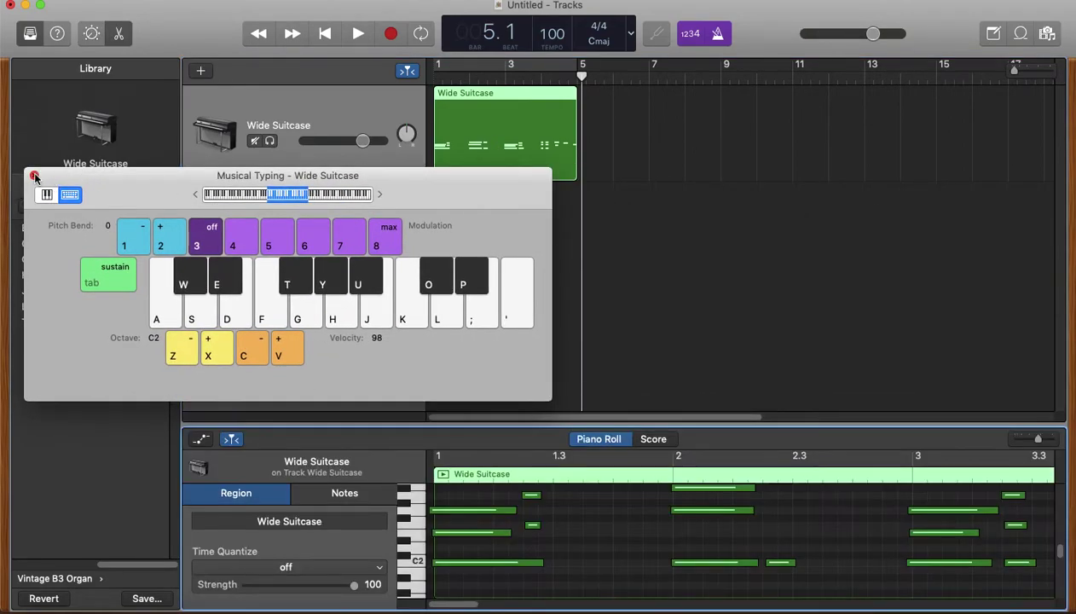
left_click(34, 176)
Enlarge the Piano Roll editor and bring the recorded notes between C2 and C3 into view.
left_click_drag(454, 426, 465, 351)
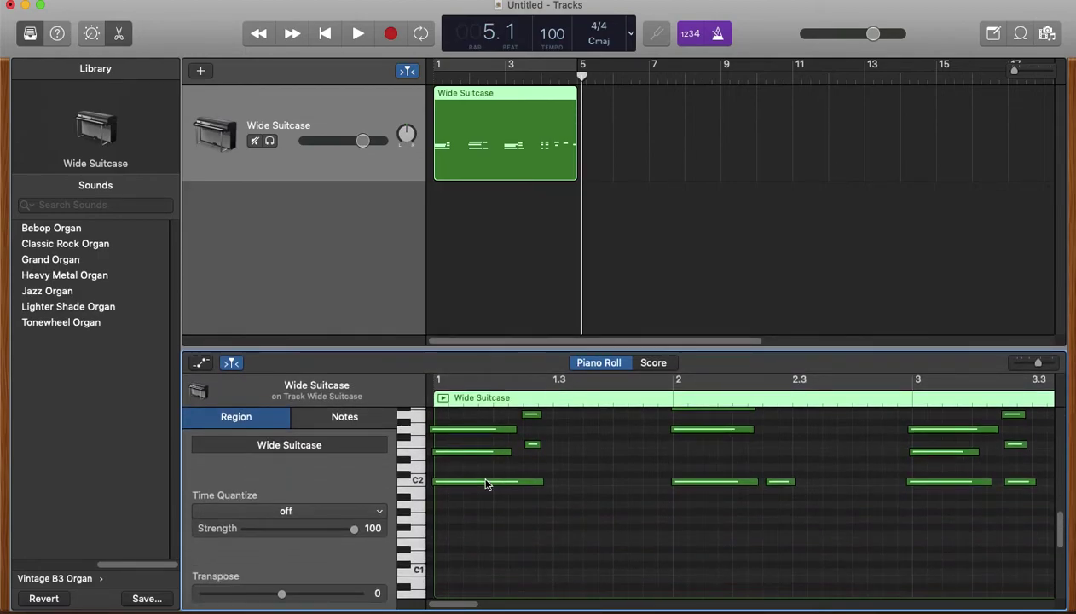
scroll(483, 484, "up", 5)
scroll(481, 485, "down", 2)
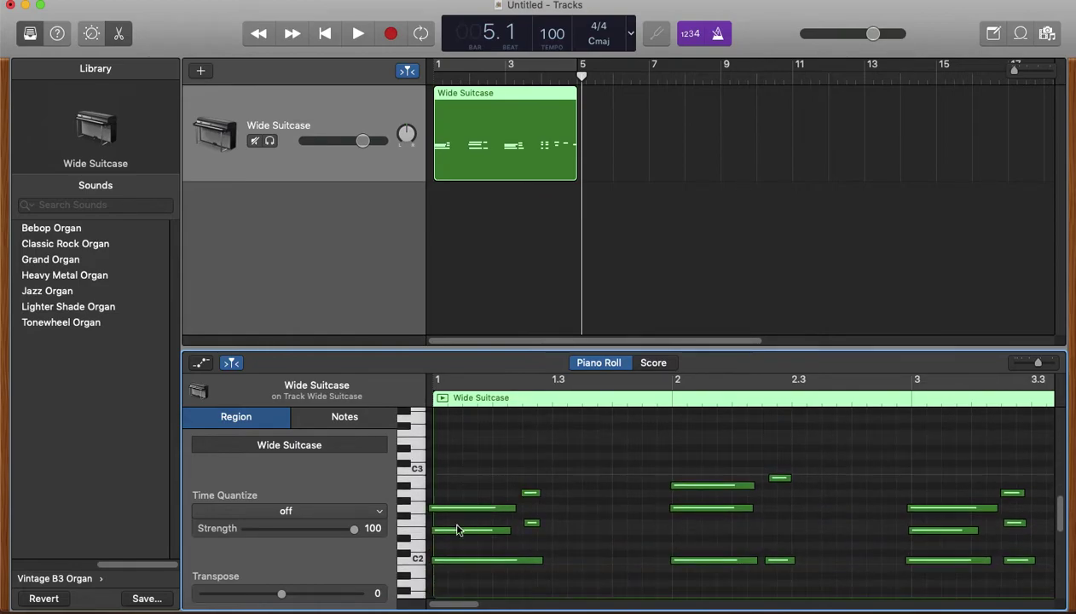
Audition the C2, E2 and G2 notes of the first chord in bar 1.
left_click(454, 560)
left_click(444, 530)
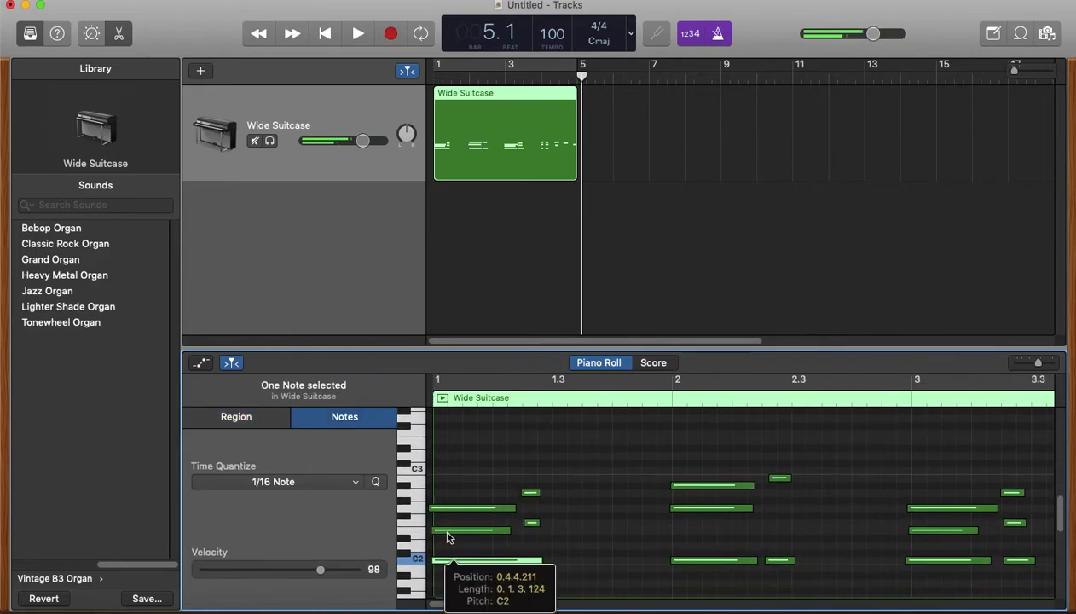
left_click(448, 508)
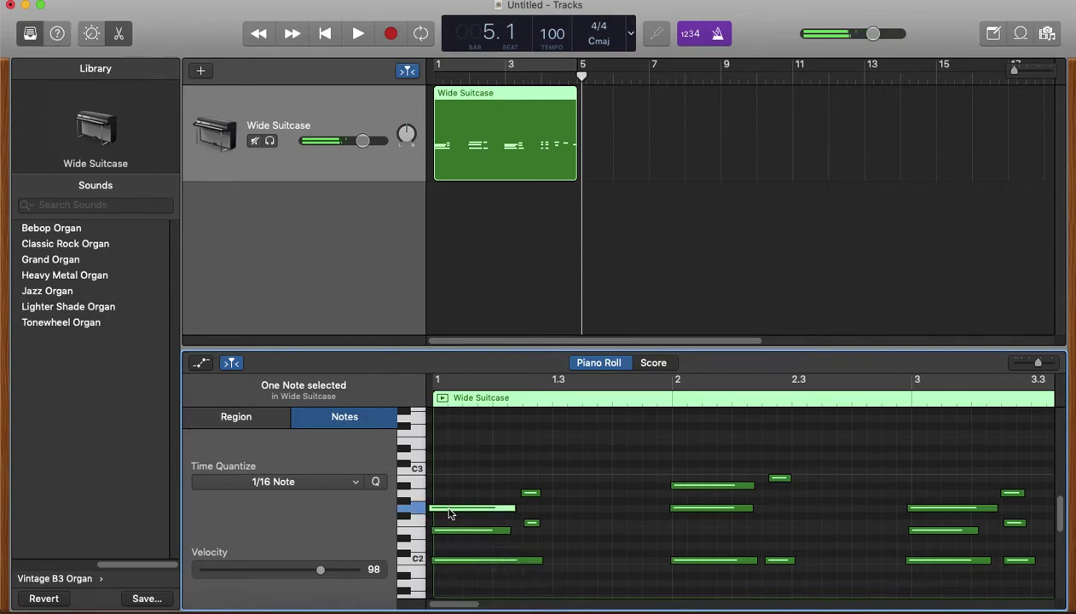
In the Score view, lower the top note of bar 2's second chord to B-flat and turn on cycling over bars 1 to 4.
left_click(652, 364)
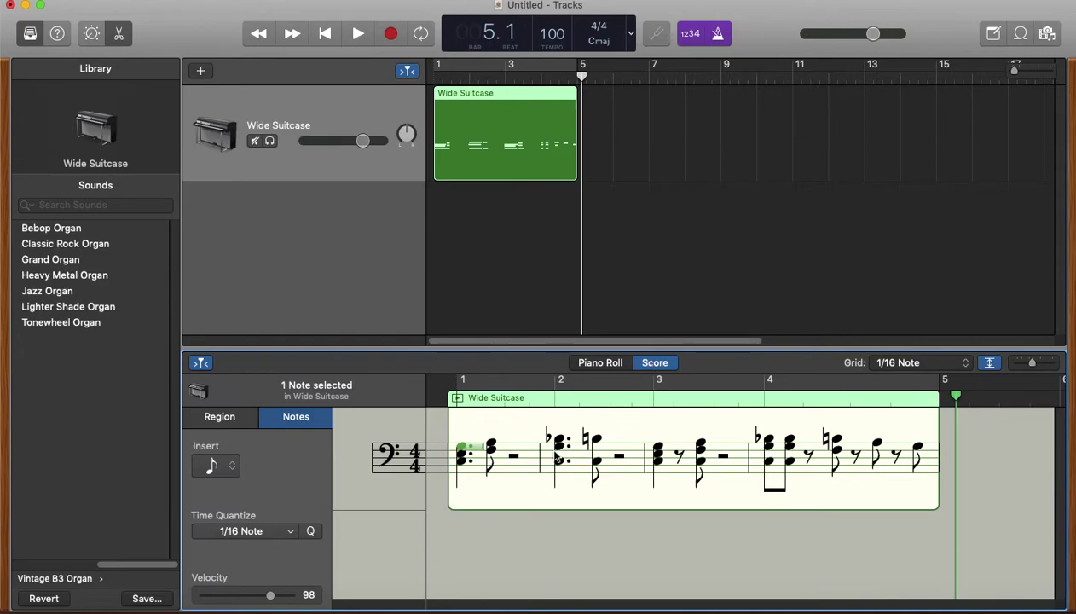
left_click(596, 441)
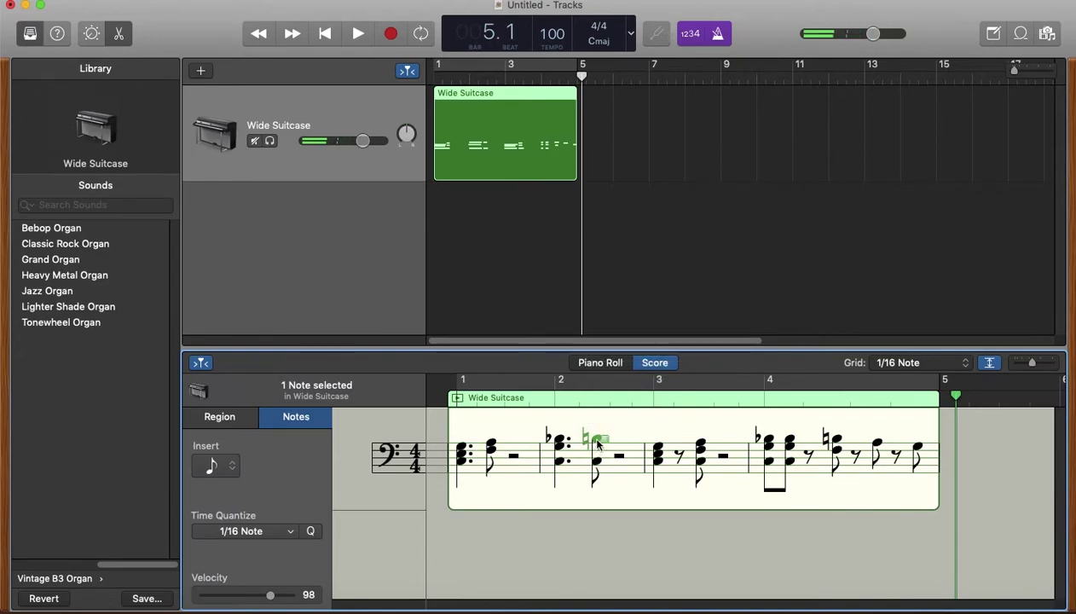
left_click_drag(597, 442, 598, 448)
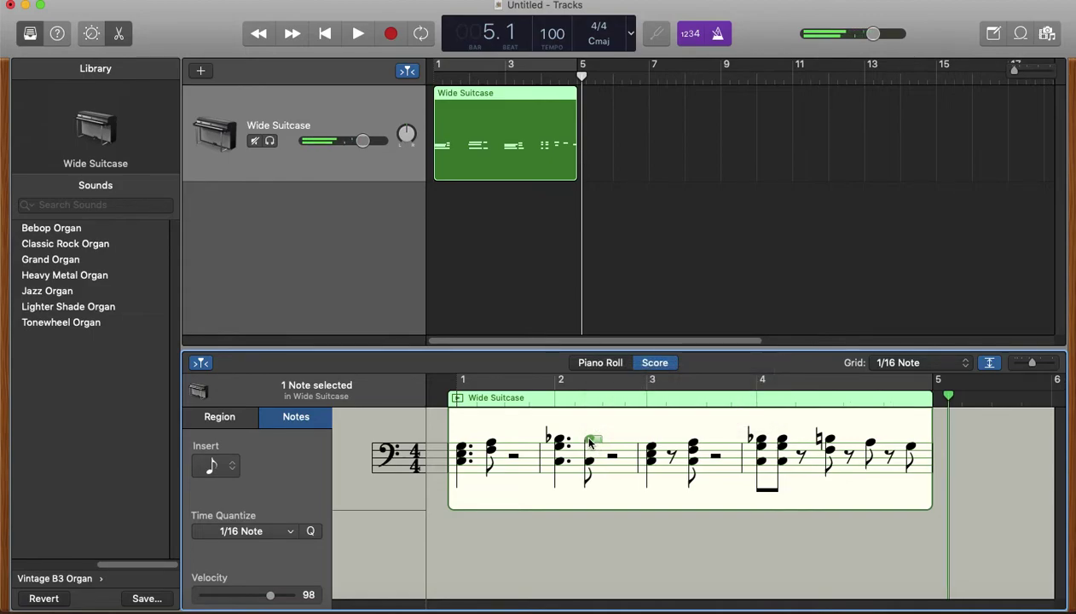
left_click(533, 382)
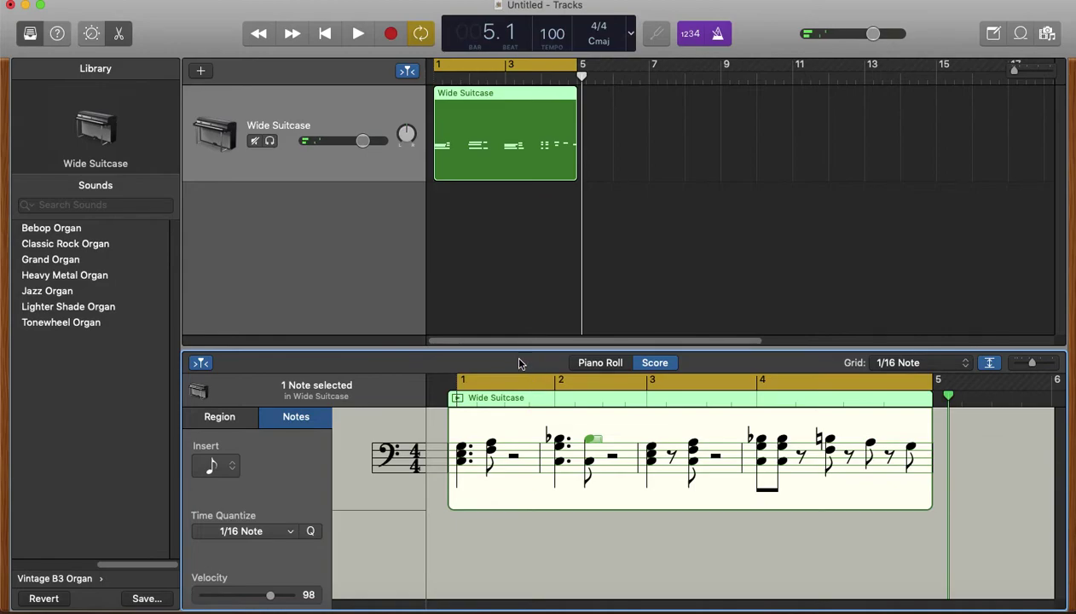
Back in the Piano Roll, lower the upper short note in bar 2 to A2 and audition the short notes in bar 3.
left_click(585, 364)
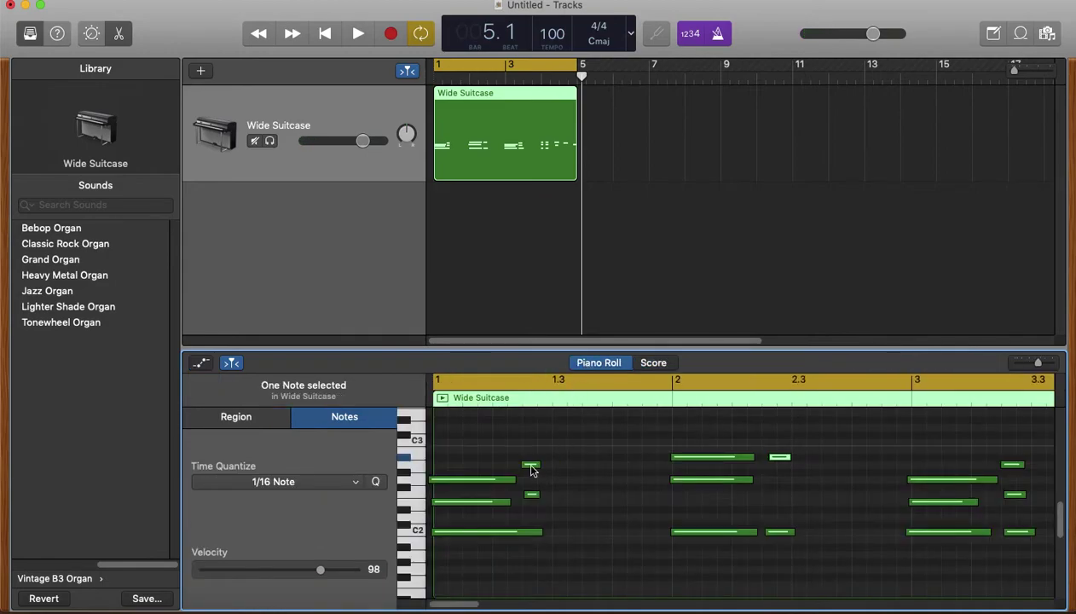
left_click_drag(772, 457, 776, 464)
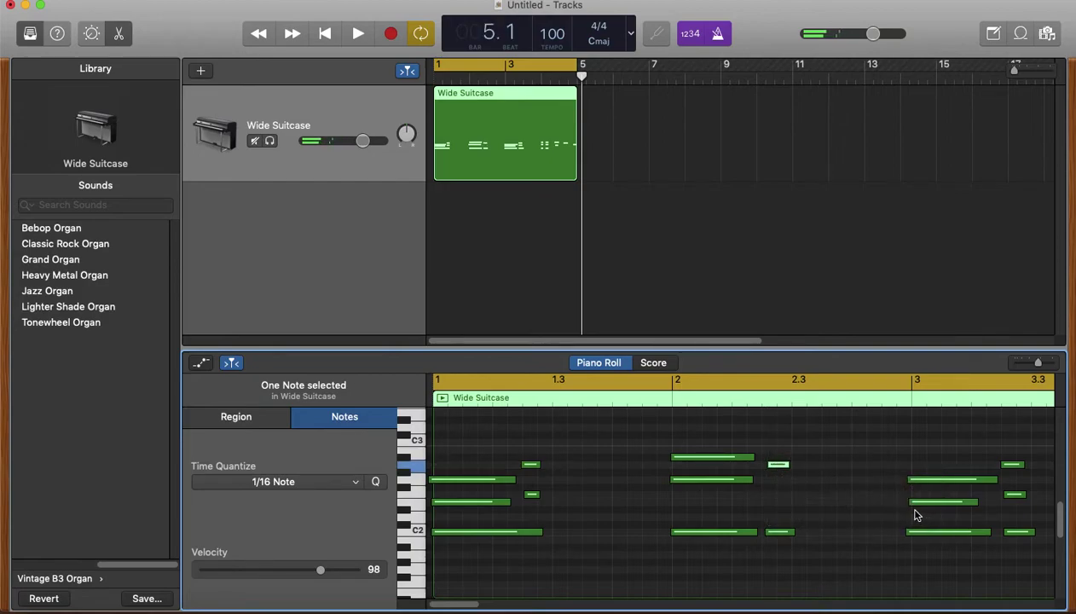
scroll(909, 513, "right", 1)
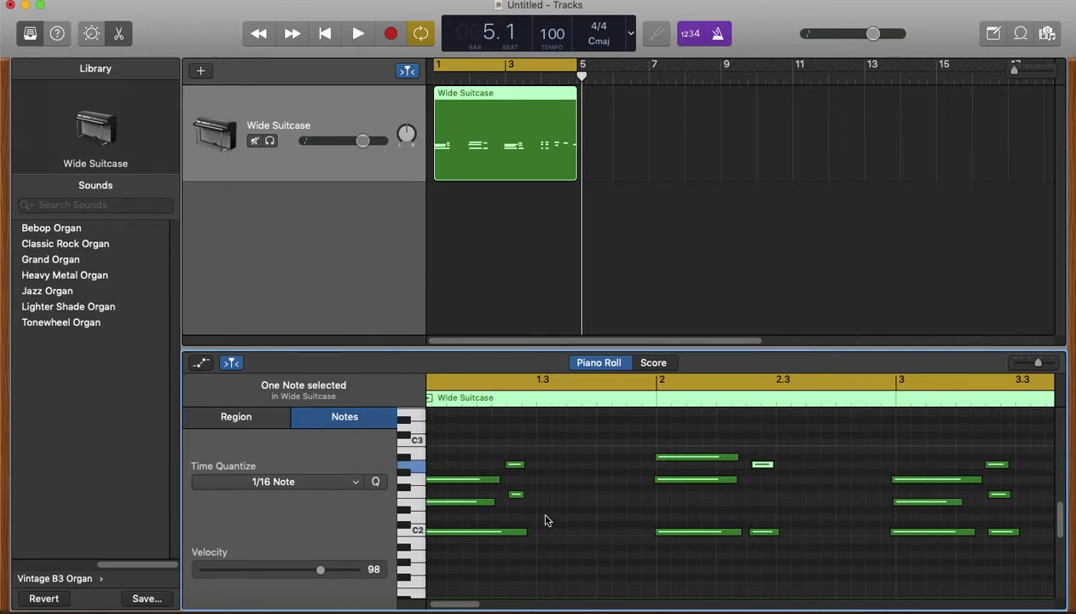
scroll(831, 527, "right", 6)
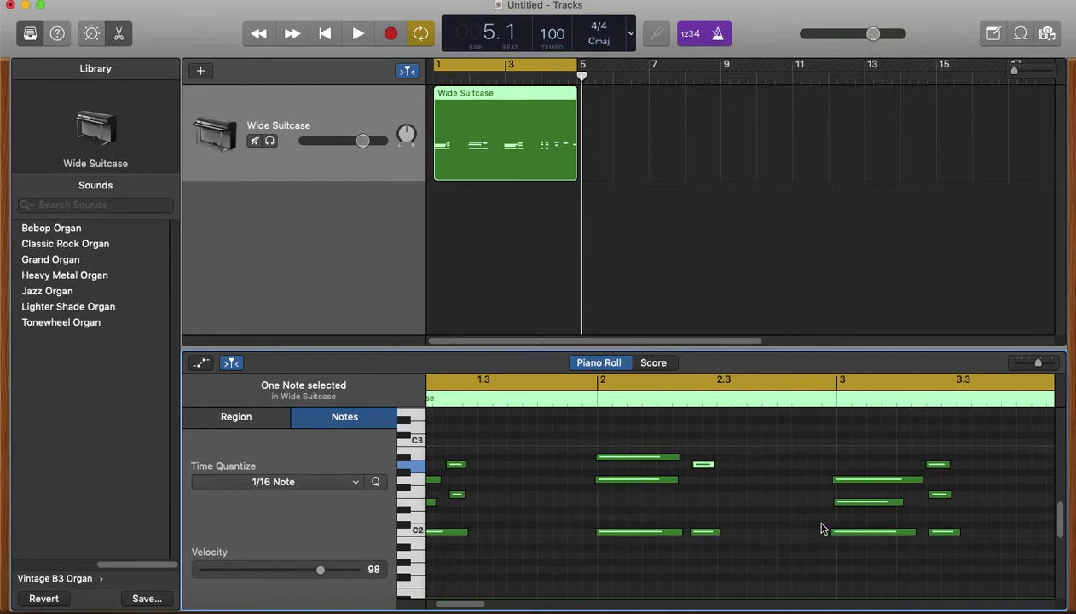
left_click(867, 496)
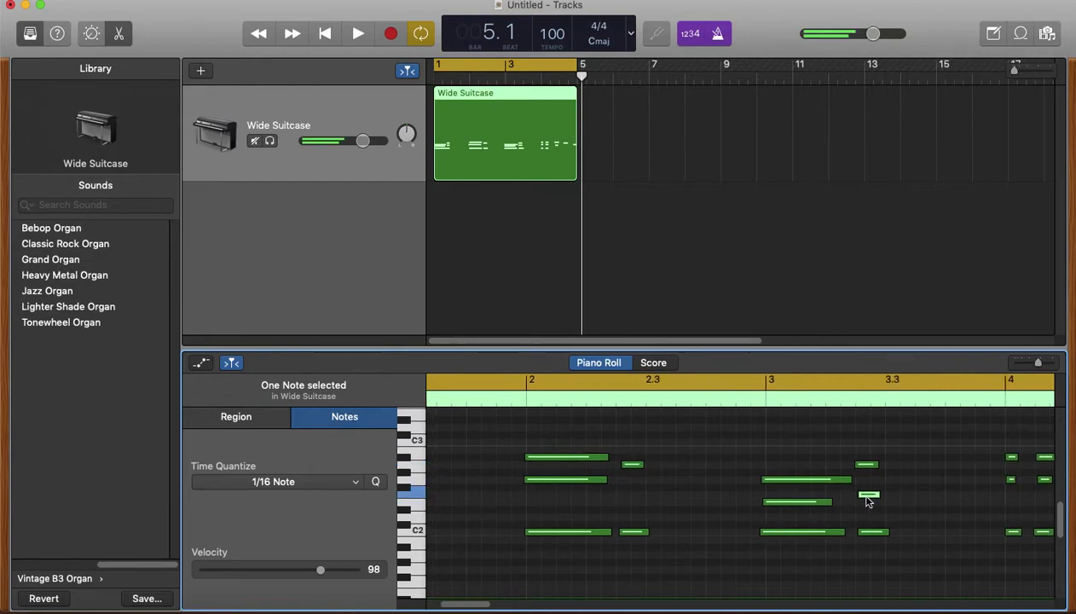
left_click(865, 466)
Audition the upper notes in bar 4 and lower the B2 note just before beat 3 to A2.
scroll(903, 506, "up", 1)
scroll(900, 508, "right", 10)
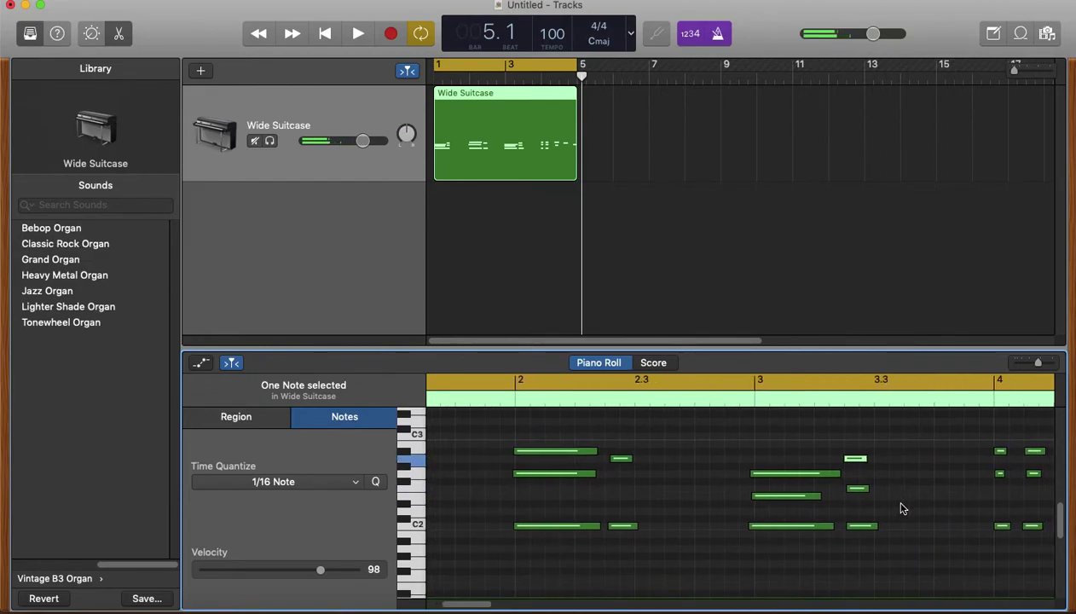
left_click(897, 443)
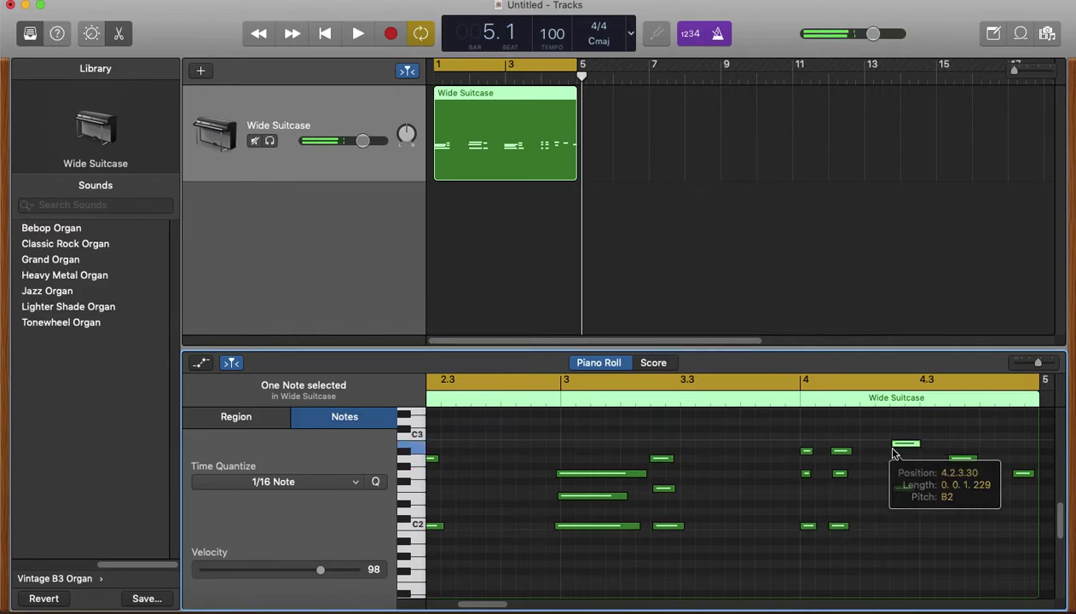
left_click(841, 456)
left_click(841, 450)
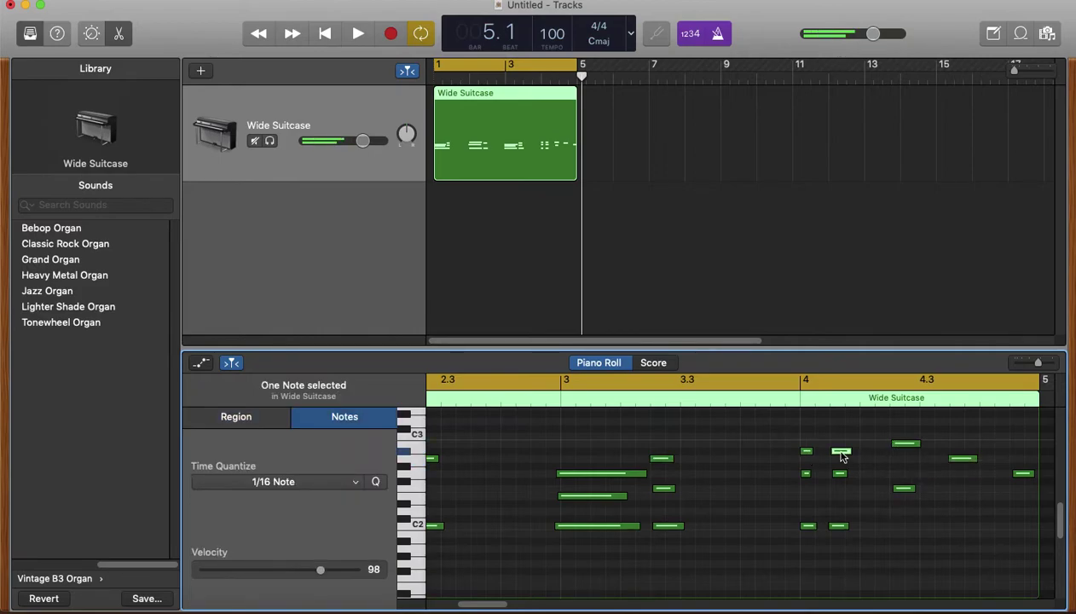
left_click_drag(892, 440, 902, 488)
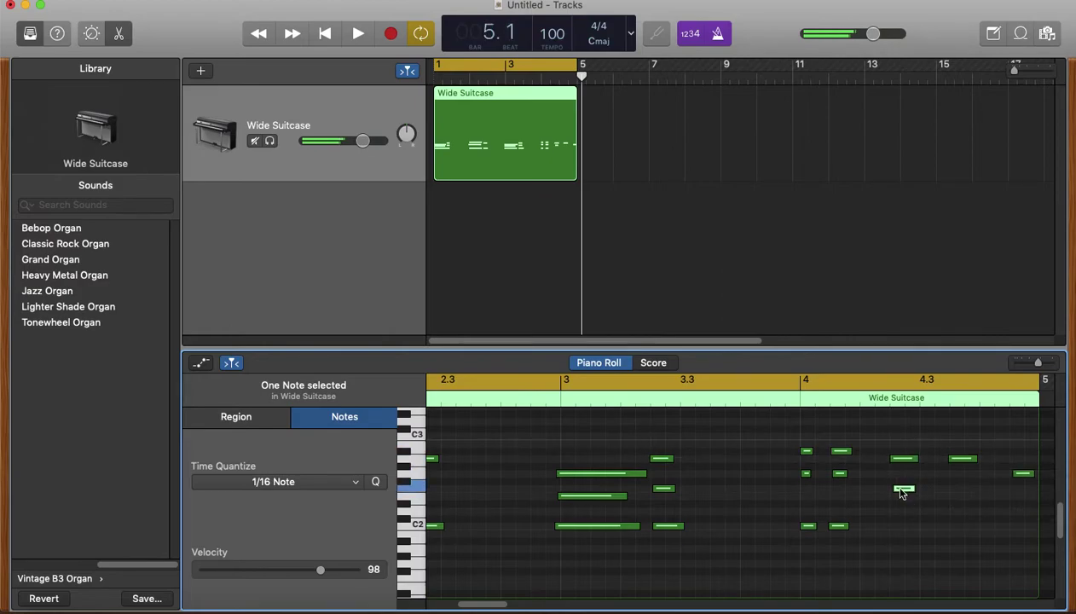
Audition the last two notes of bar 4 and look over the whole region's notes from bar 1 to its end.
scroll(927, 485, "right", 5)
left_click(695, 460)
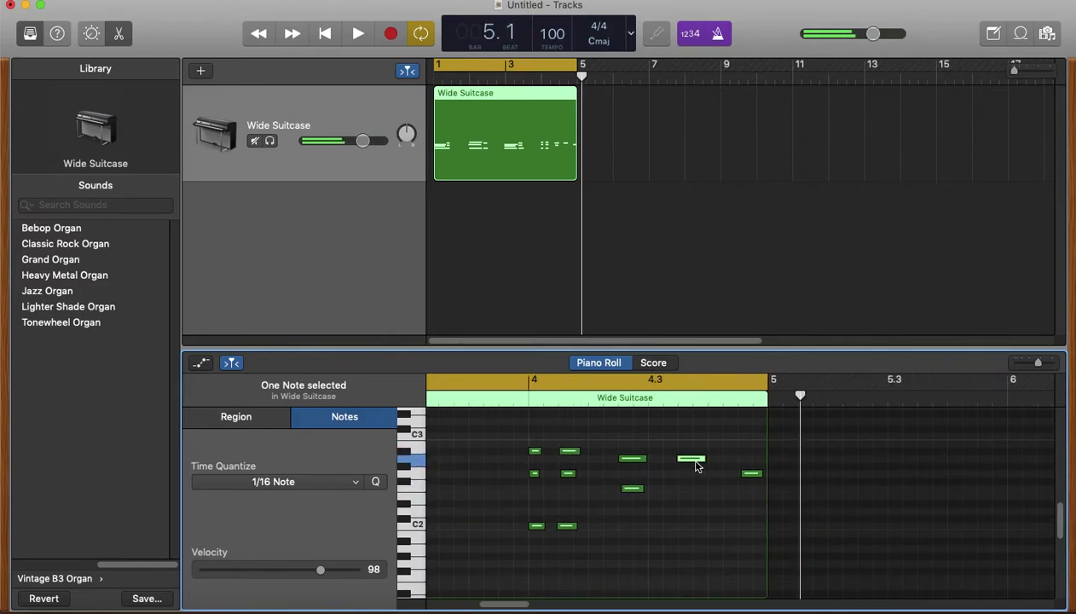
left_click(748, 474)
scroll(699, 497, "left", 10)
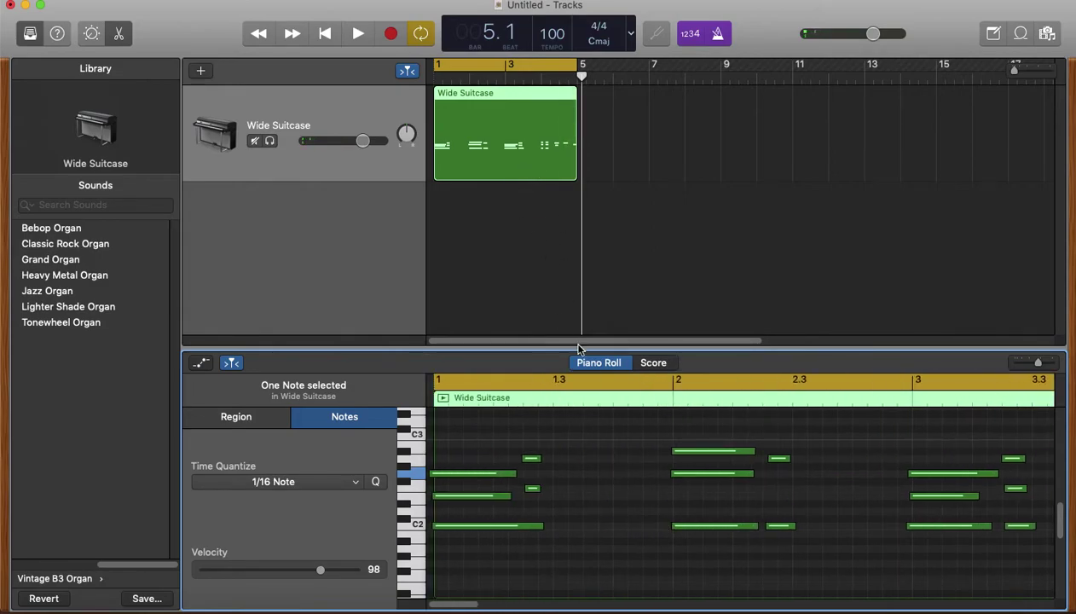
scroll(652, 581, "right", 7)
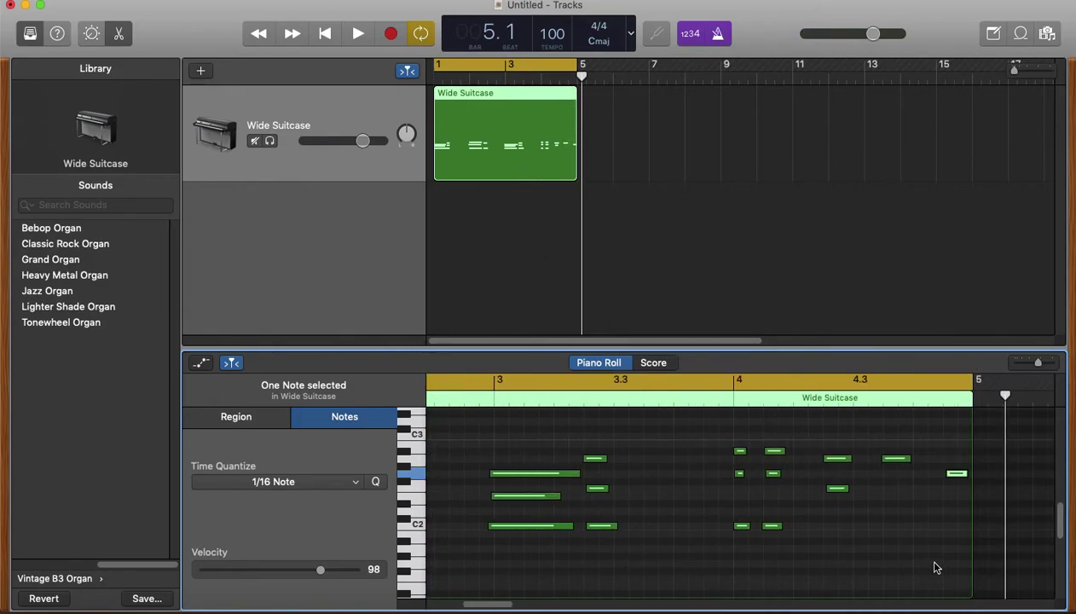
Select all notes in the Wide Suitcase region and time-quantize them to 1/8 Note.
left_click_drag(963, 574, 387, 422)
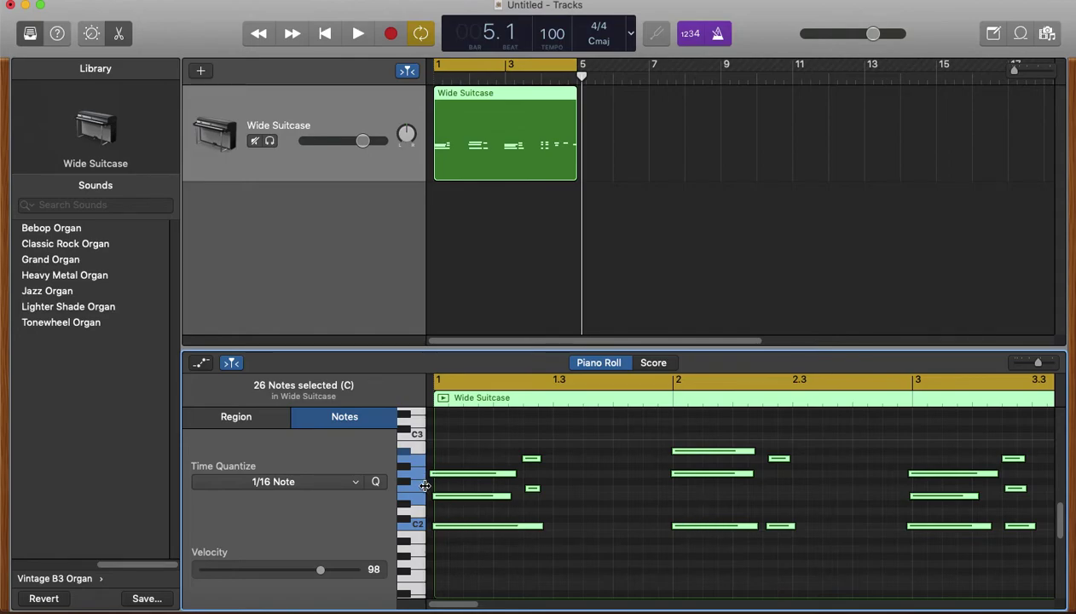
left_click(354, 484)
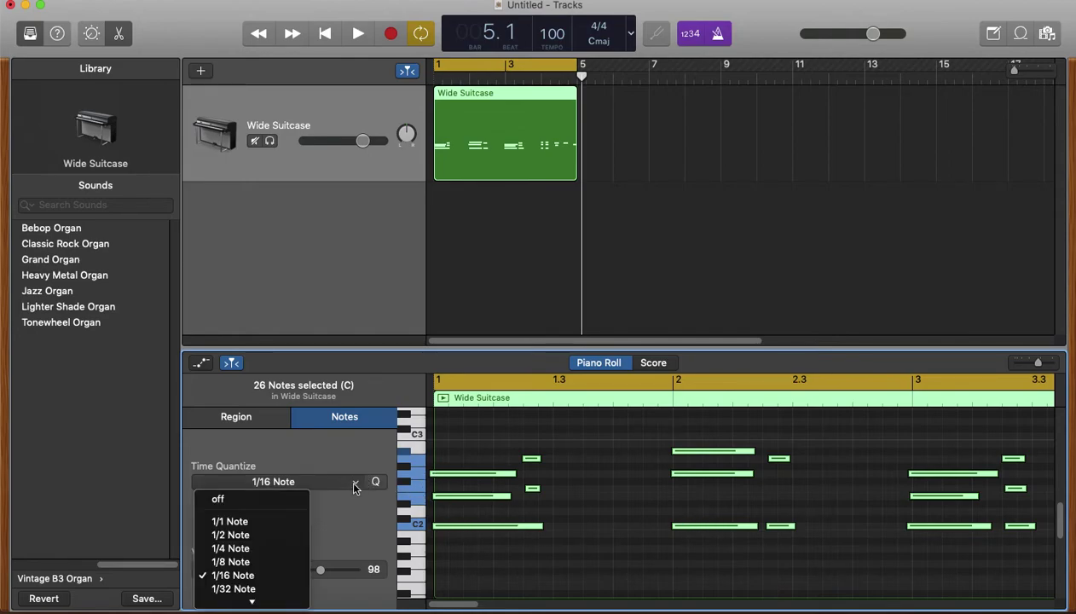
left_click(263, 562)
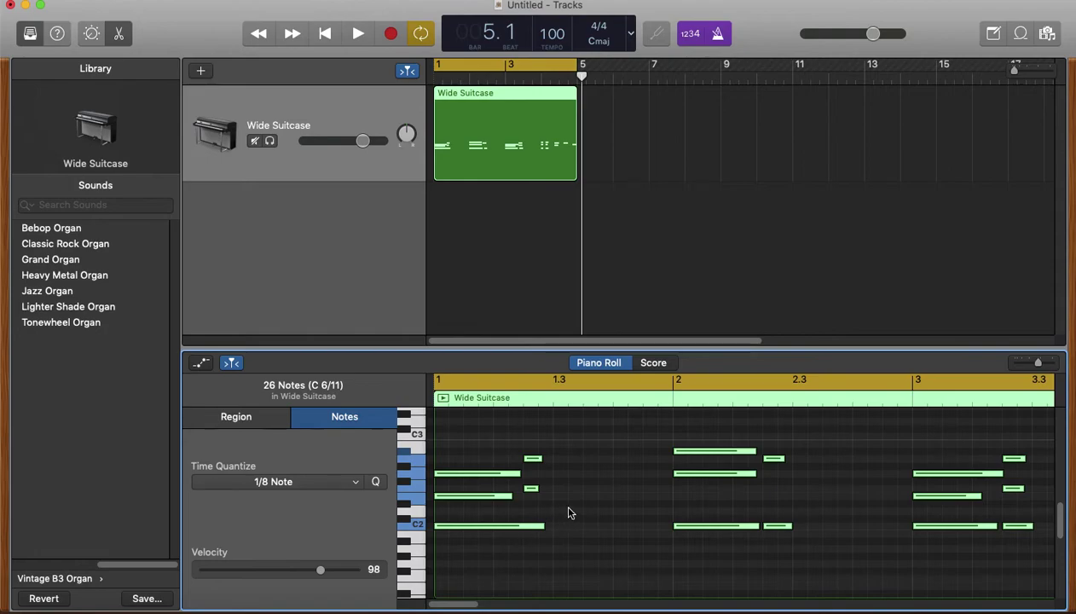
Play the quantized Wide Suitcase region from the beginning to check its timing, and stop playback.
left_click(323, 34)
left_click(358, 34)
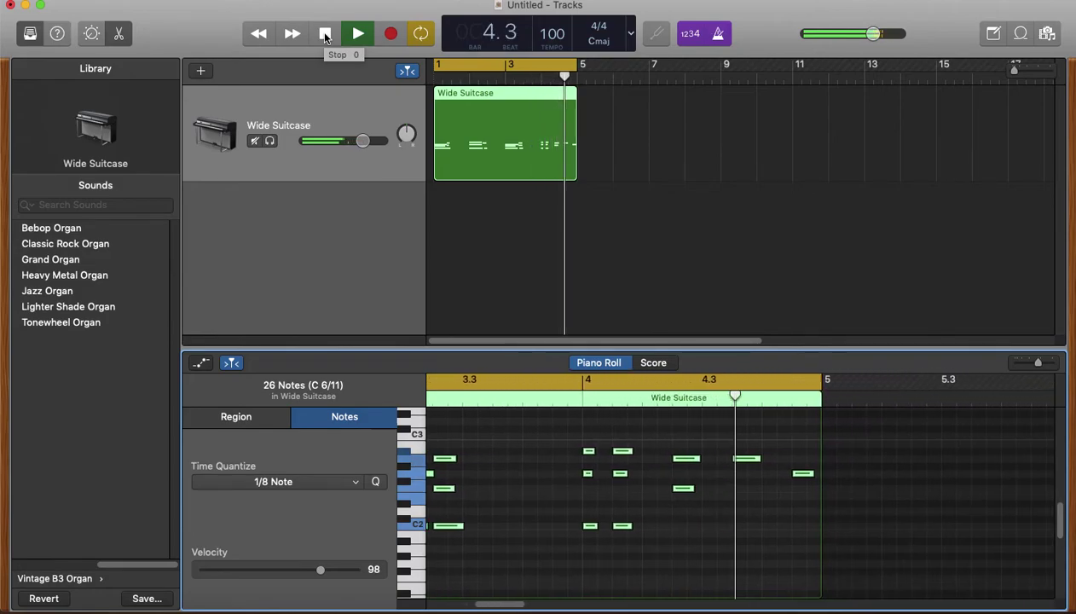
left_click(324, 35)
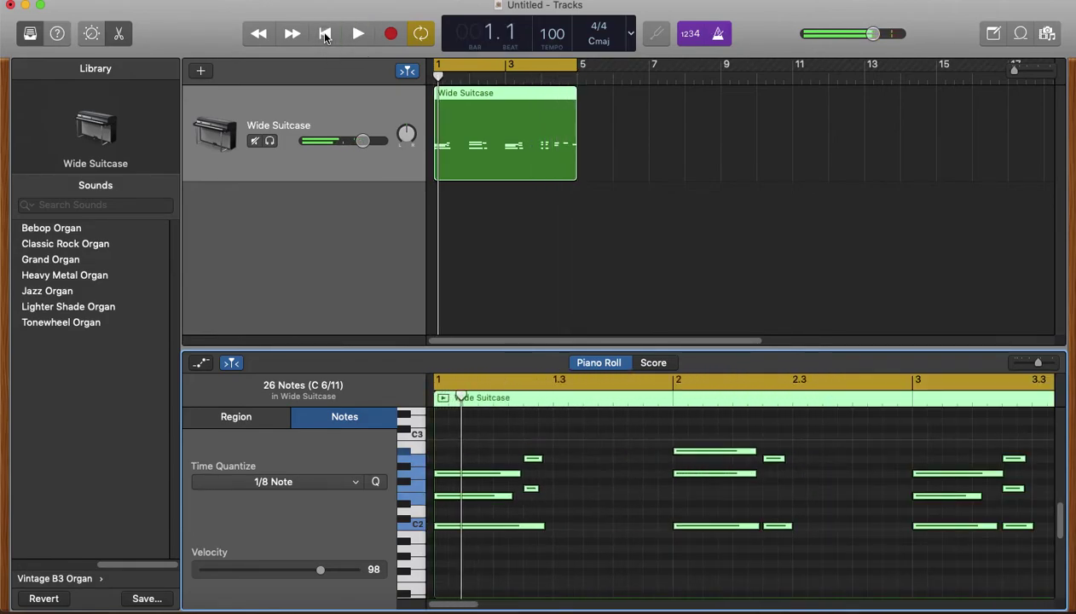
left_click(356, 34)
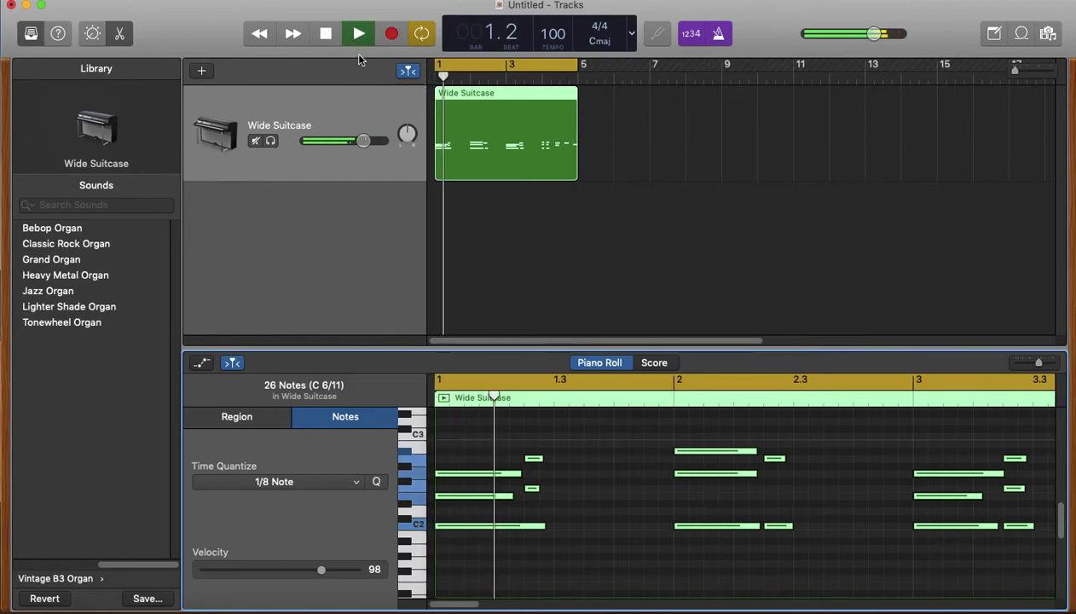
left_click(325, 34)
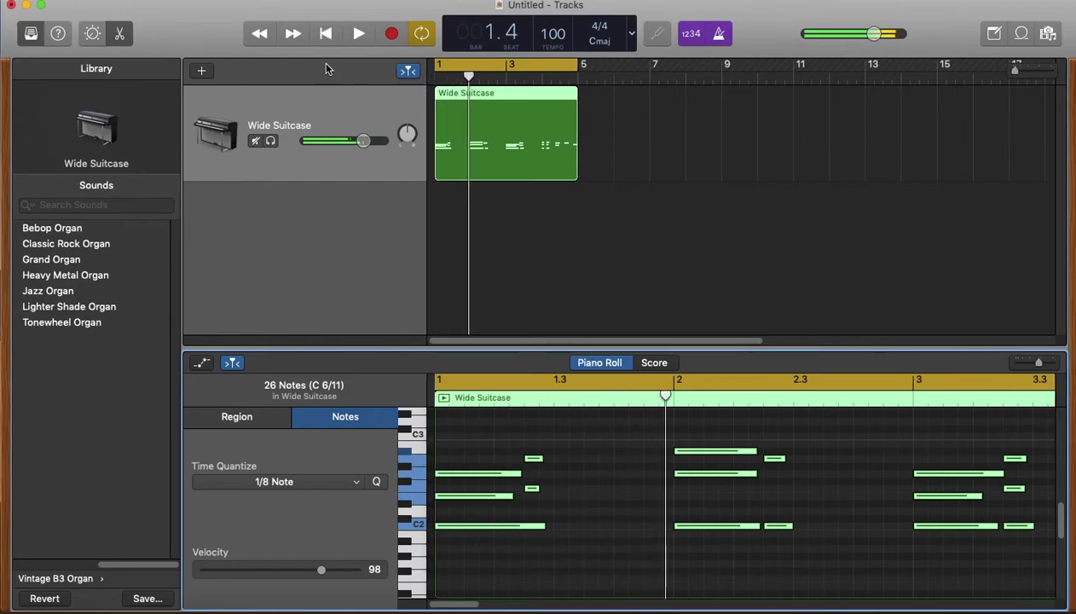
Add a Drummer track to the project.
left_click(203, 72)
left_click(757, 176)
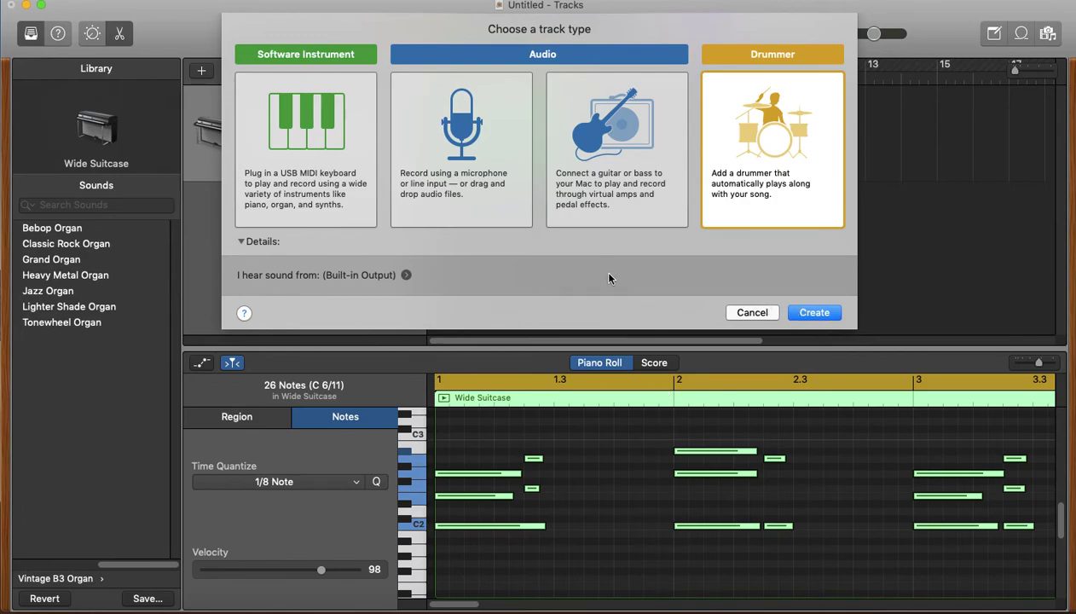
key("Return")
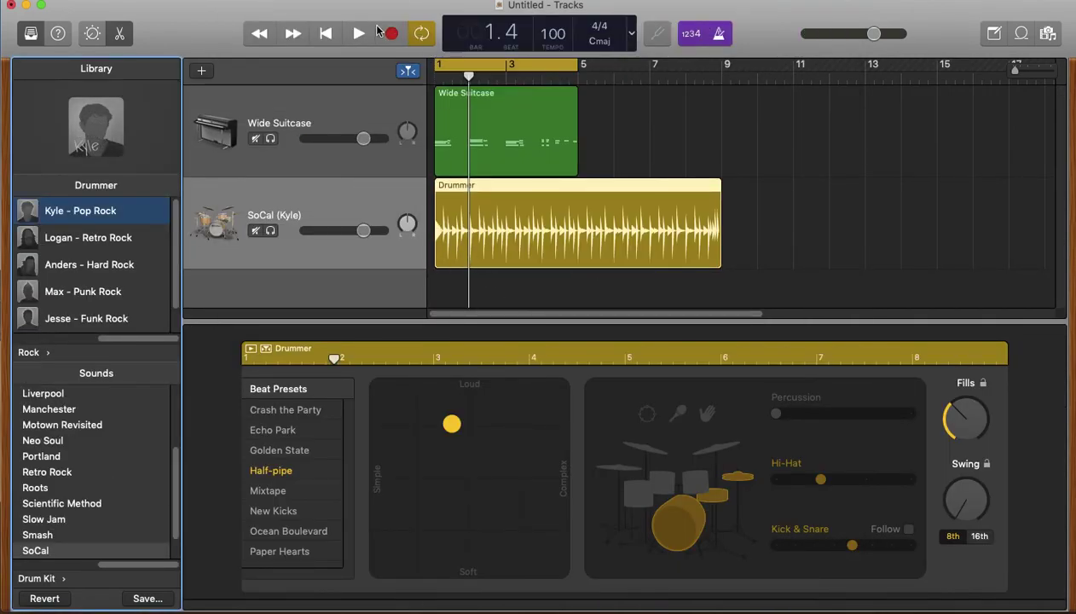
While playing both tracks, move the drummer's performance setting well toward Simple on the loud half of the pad, and stop playback.
left_click(358, 34)
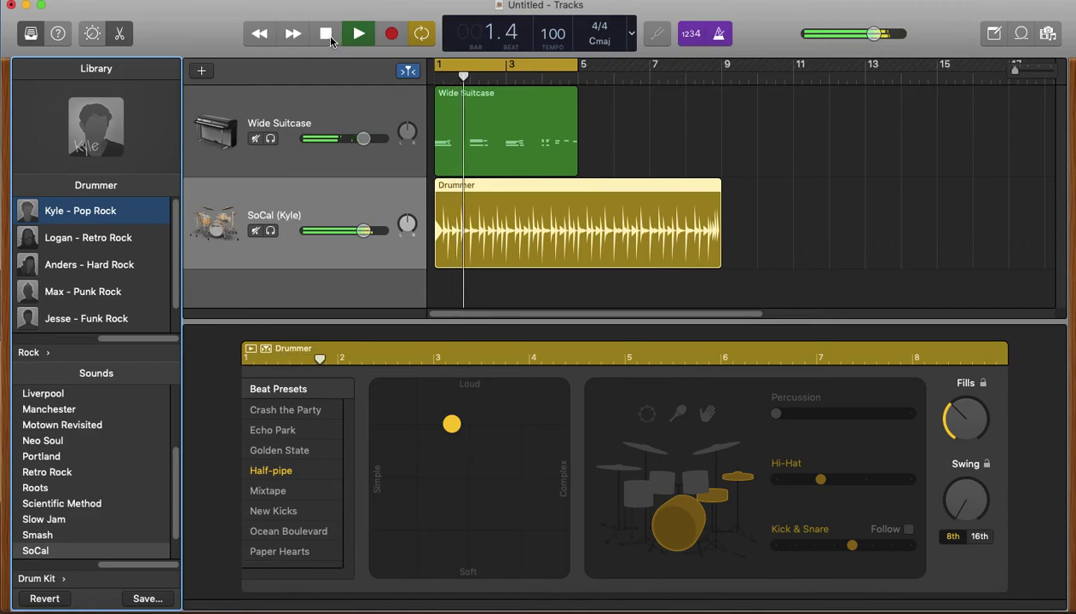
left_click_drag(527, 472, 404, 440)
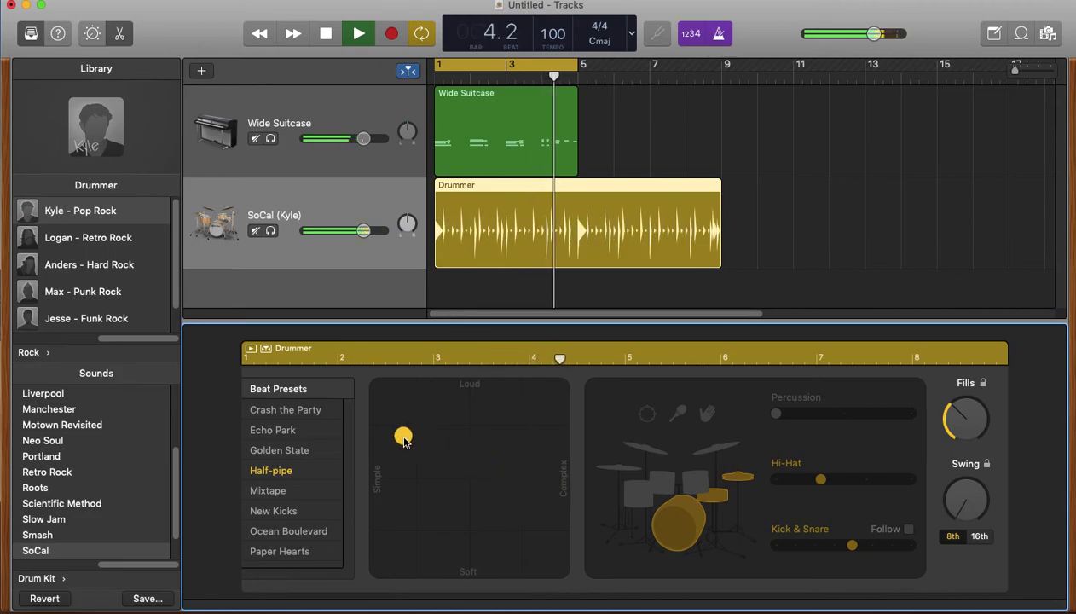
left_click(316, 34)
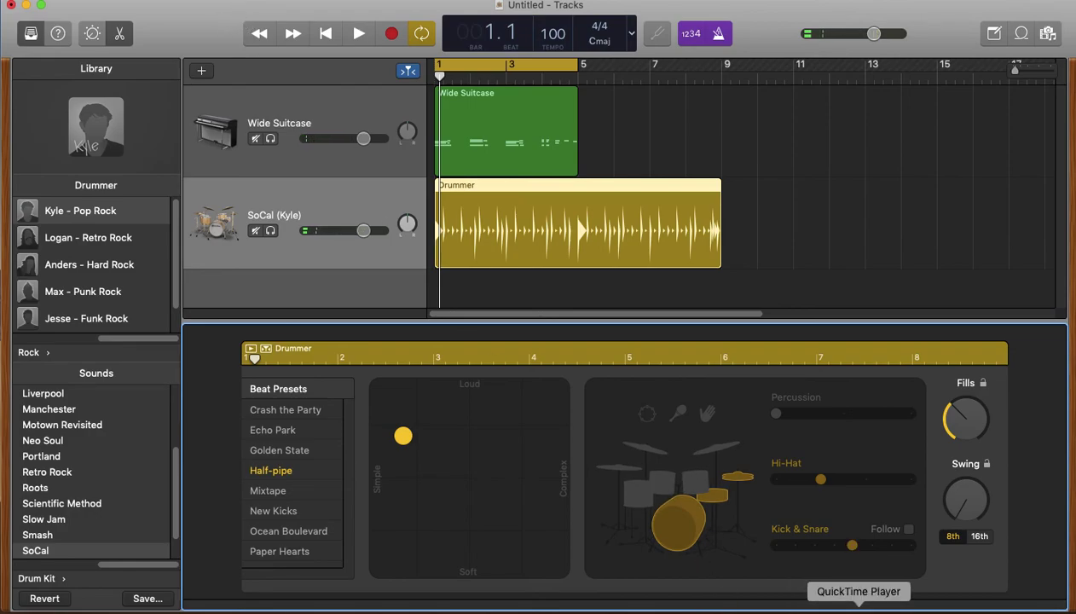
left_click(858, 609)
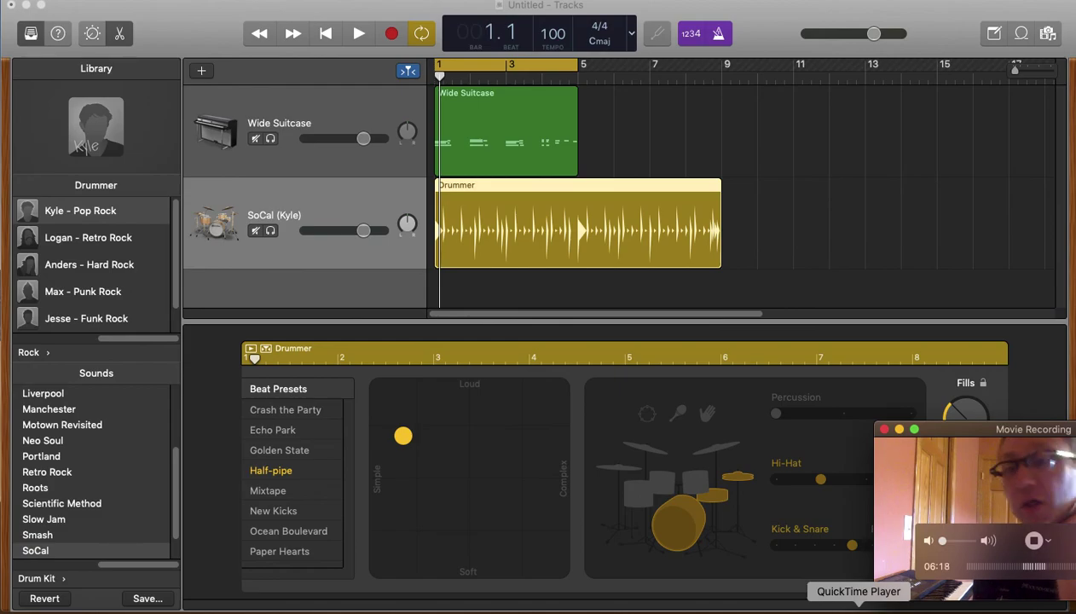
left_click_drag(941, 429, 572, 356)
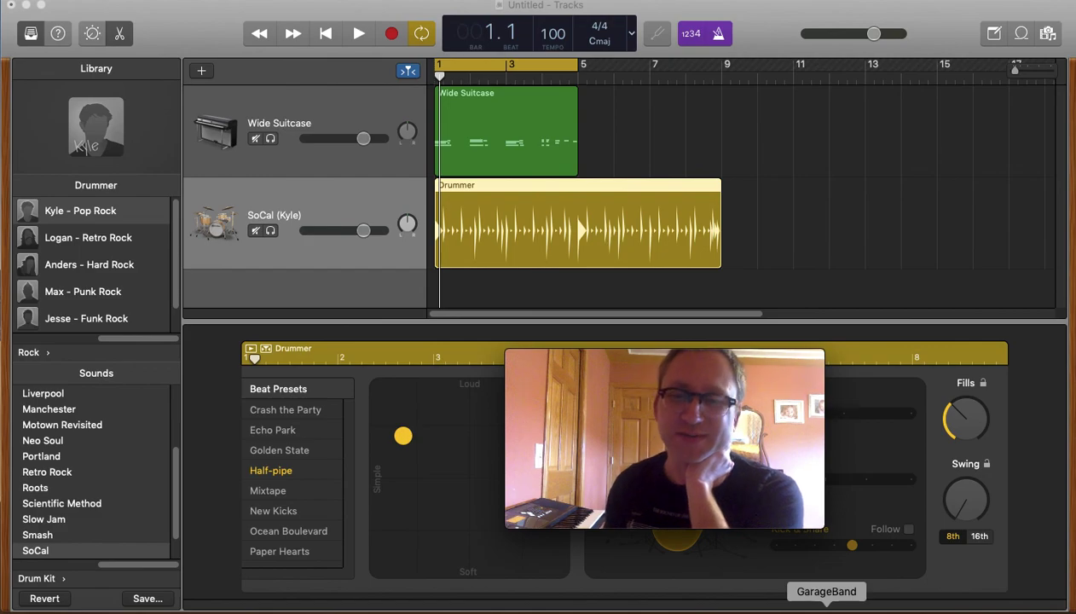
right_click(834, 608)
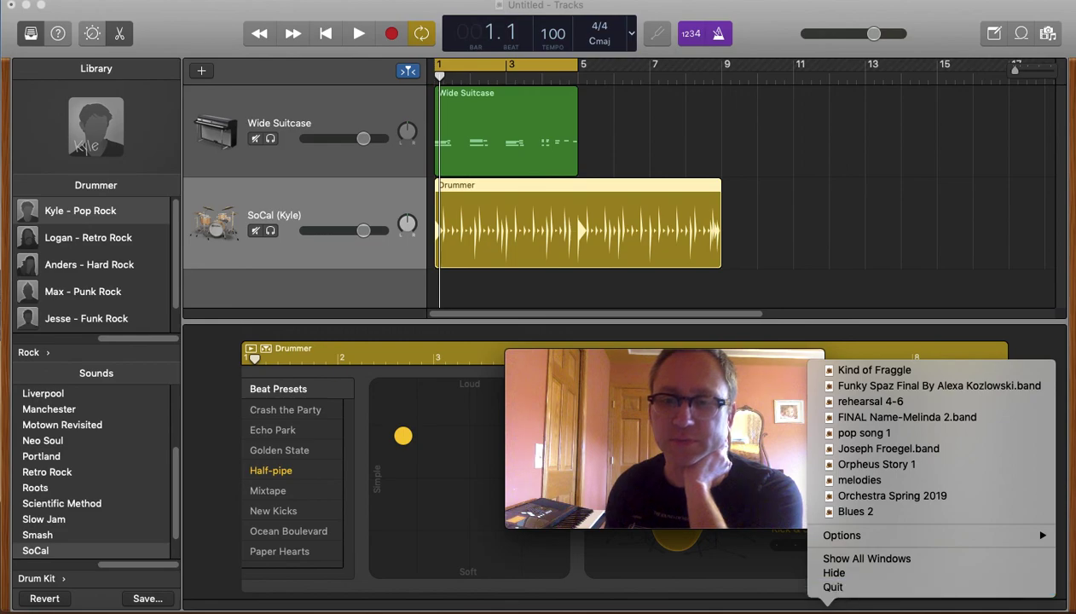
key("Escape")
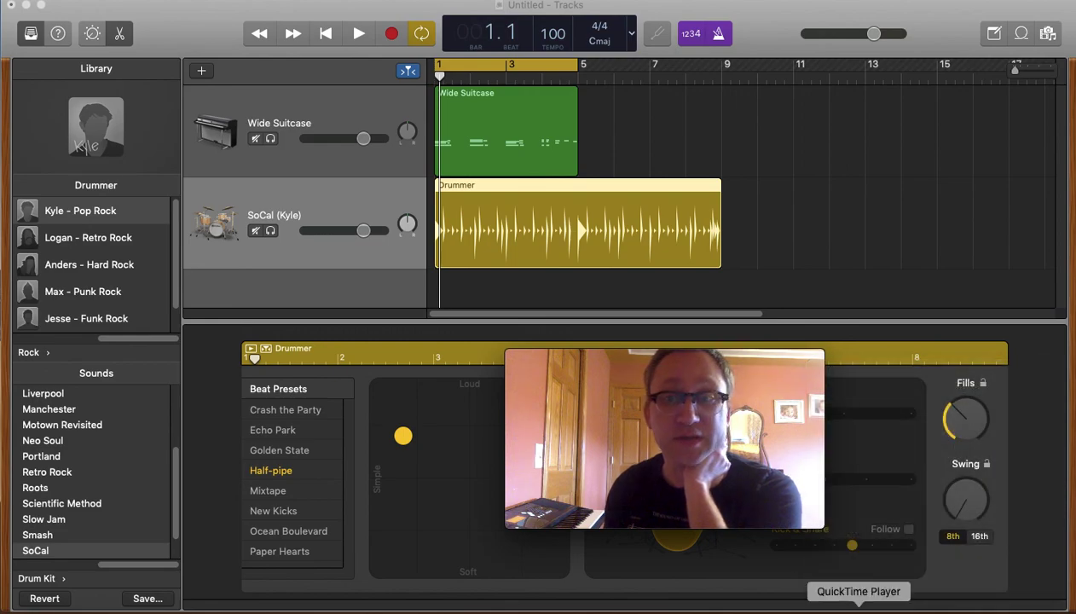